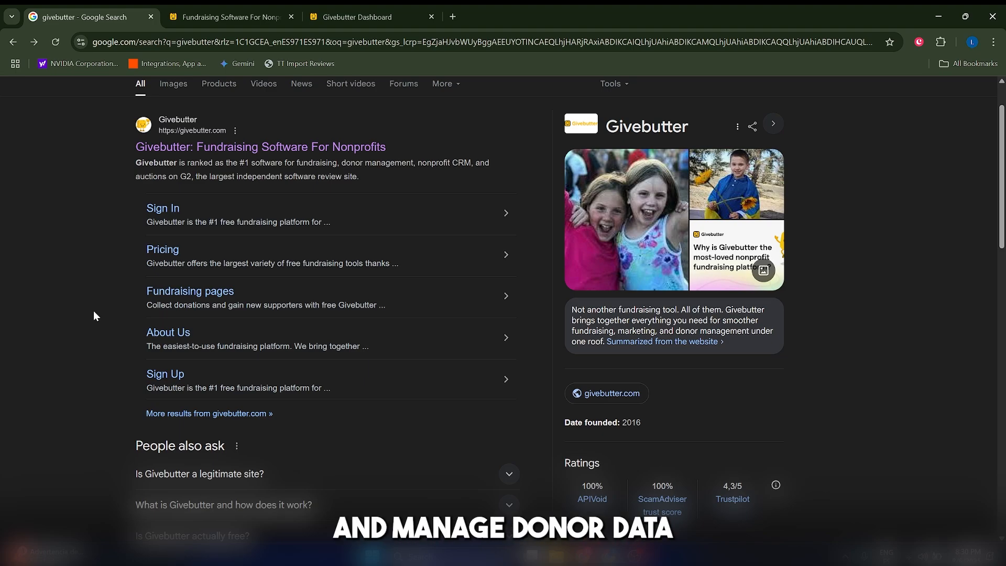
Look over the Google results for Givebutter and the fundraising, donor management and marketing features on its homepage
{"action": "scroll", "coordinate": [94, 310], "scroll_direction": "down", "scroll_amount": 3}
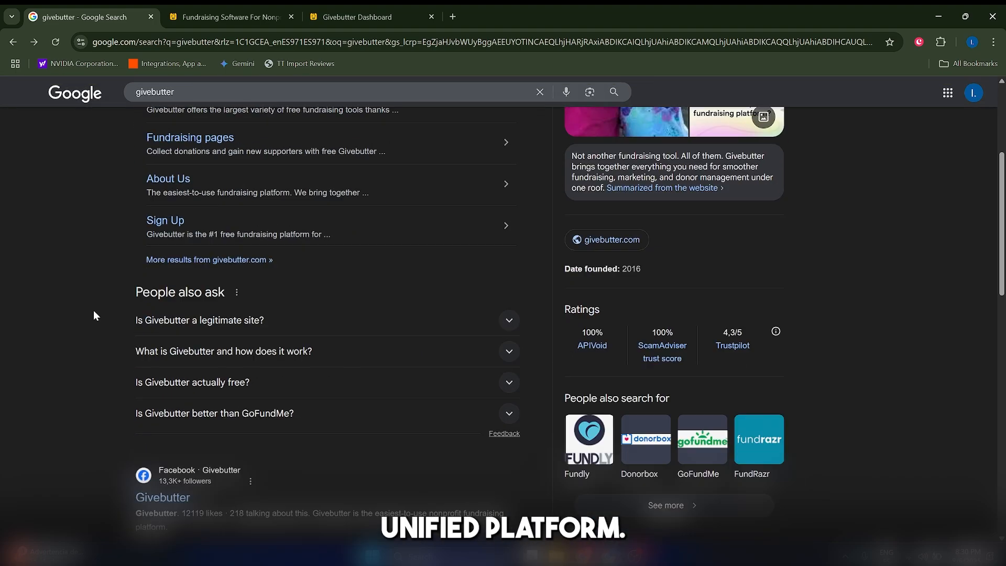
{"action": "scroll", "coordinate": [93, 310], "scroll_direction": "up", "scroll_amount": 3}
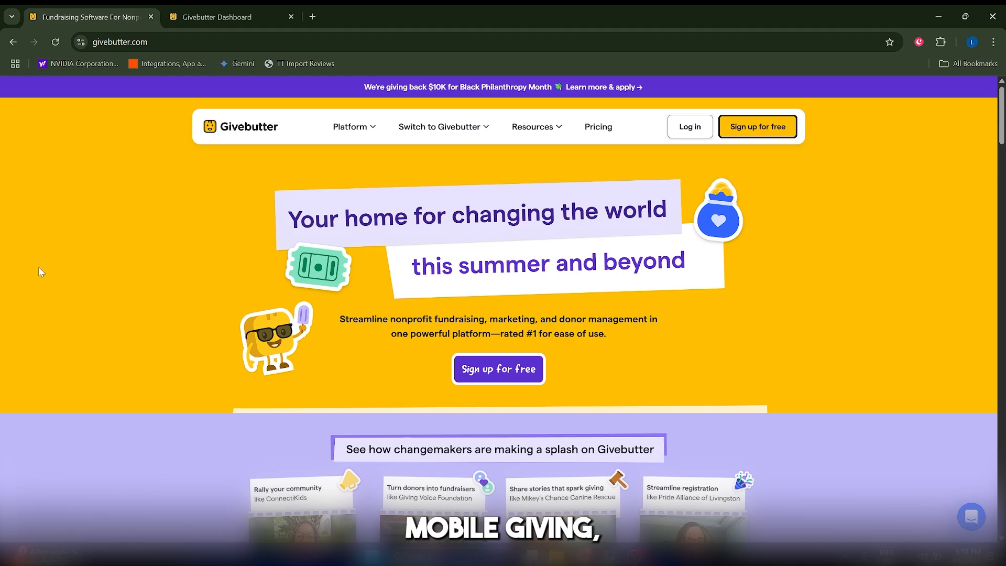
{"action": "scroll", "coordinate": [39, 271], "scroll_direction": "down", "scroll_amount": 5}
{"action": "scroll", "coordinate": [39, 272], "scroll_direction": "down", "scroll_amount": 5}
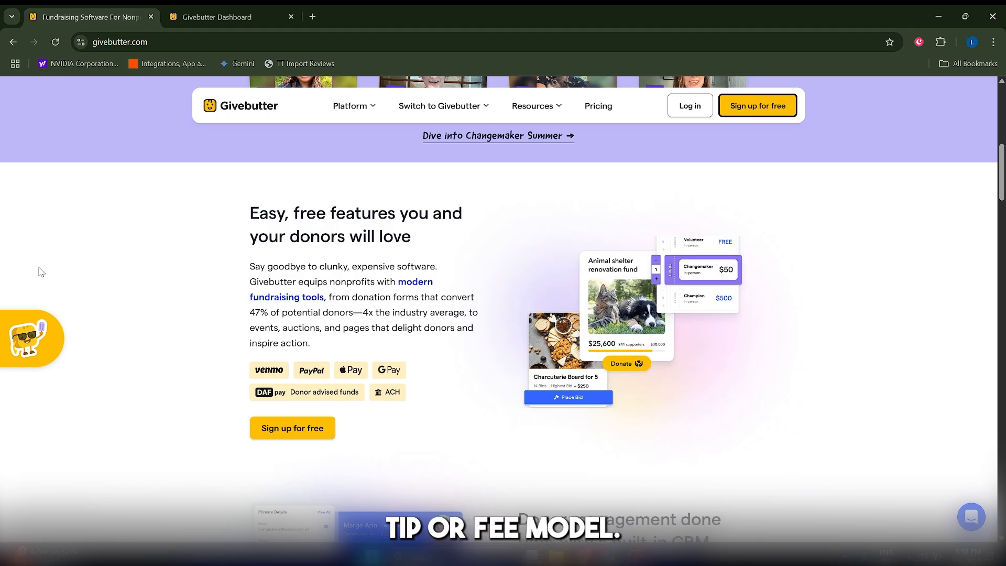
{"action": "scroll", "coordinate": [39, 271], "scroll_direction": "down", "scroll_amount": 3}
{"action": "scroll", "coordinate": [38, 271], "scroll_direction": "down", "scroll_amount": 12}
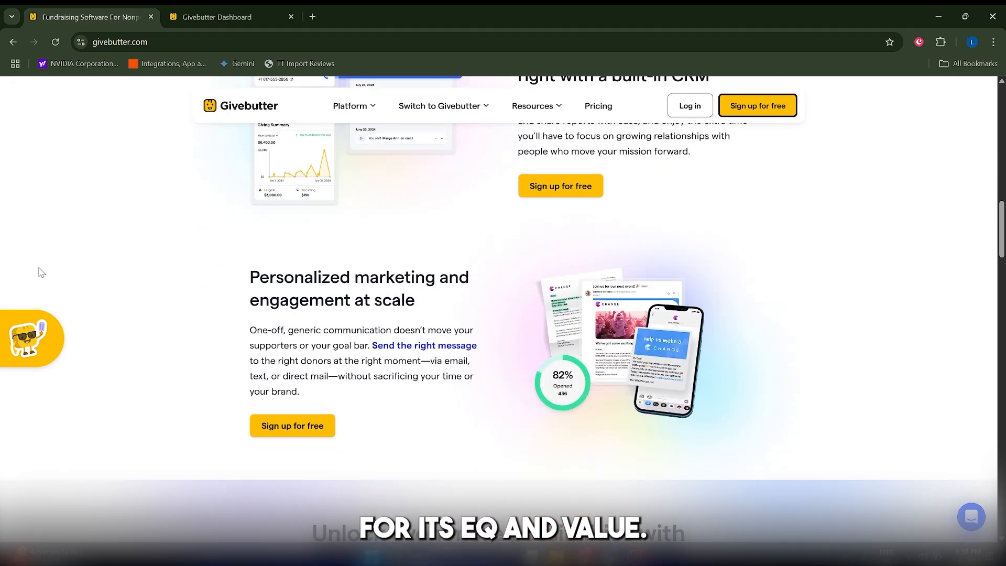
{"action": "scroll", "coordinate": [45, 276], "scroll_direction": "up", "scroll_amount": 15}
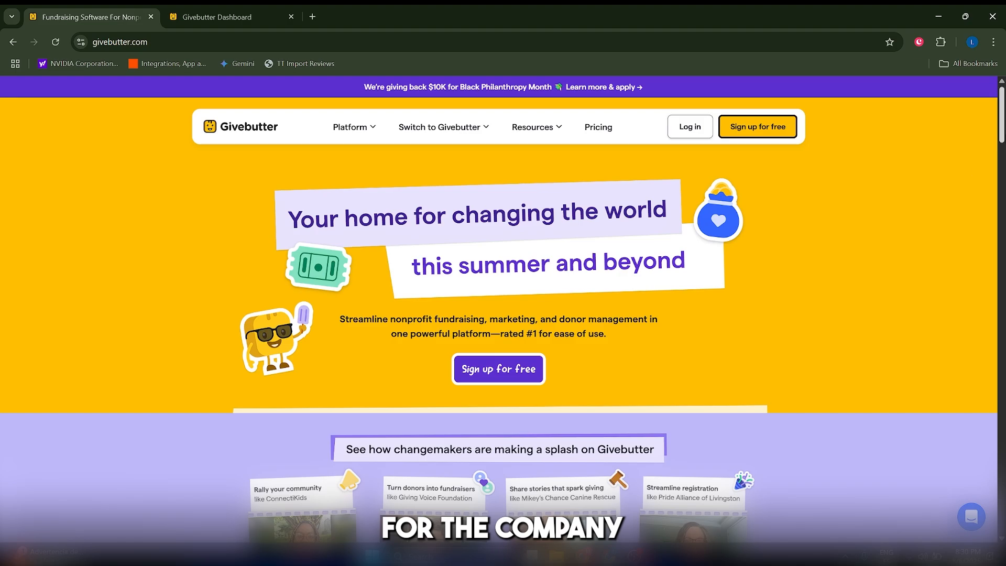
{"action": "scroll", "coordinate": [735, 347], "scroll_direction": "down", "scroll_amount": 6}
{"action": "scroll", "coordinate": [557, 380], "scroll_direction": "up", "scroll_amount": 6}
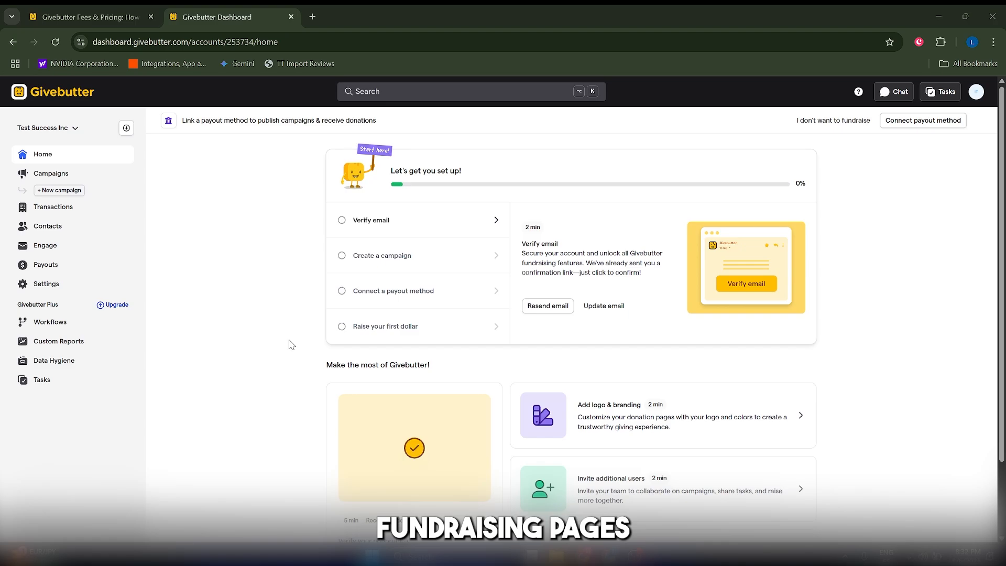
Start a new campaign from the campaigns list and compare the Event and Donation form types, leaving Donation form selected
{"action": "left_click", "coordinate": [62, 178]}
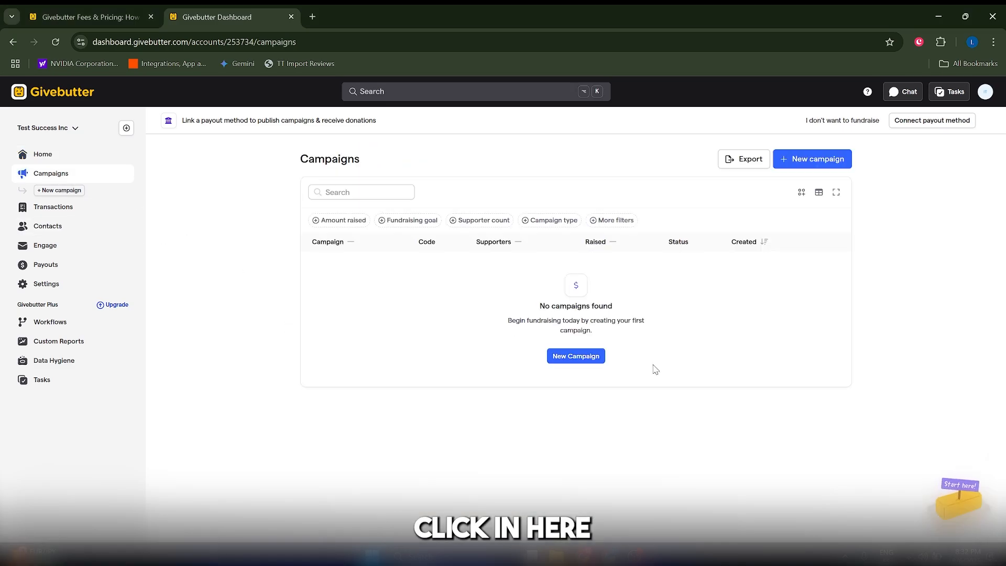
{"action": "left_click", "coordinate": [577, 356]}
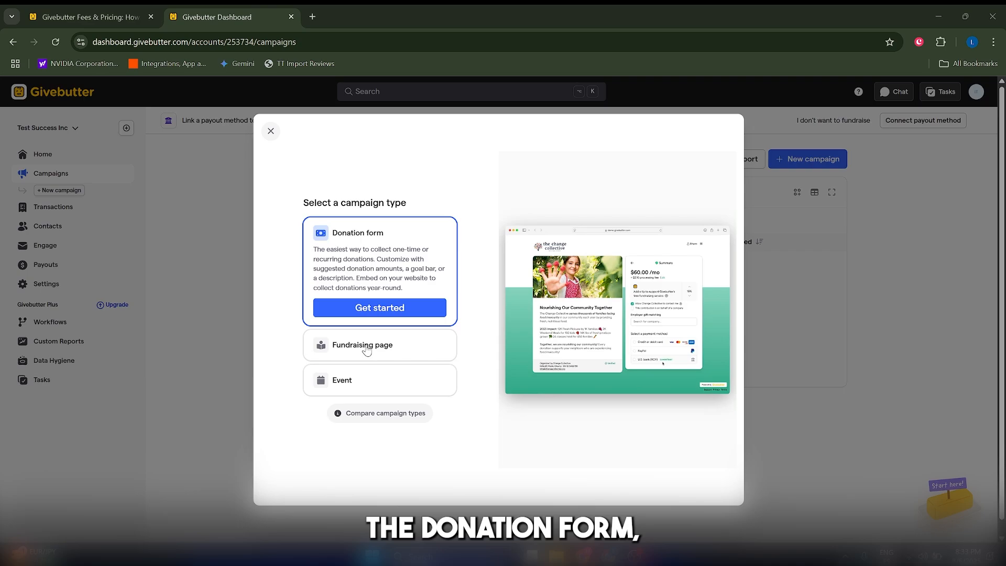
{"action": "left_click", "coordinate": [363, 375]}
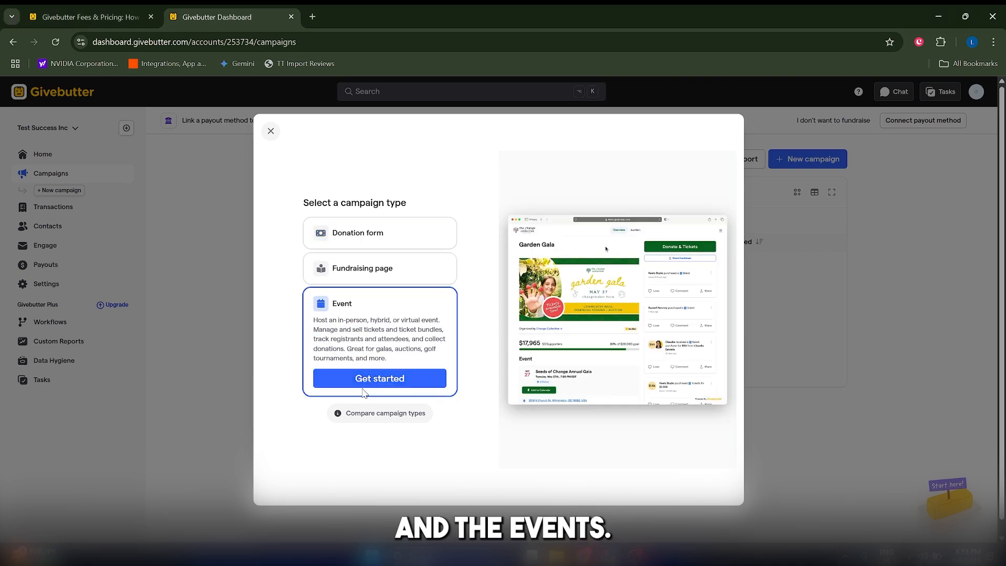
{"action": "left_click", "coordinate": [351, 230]}
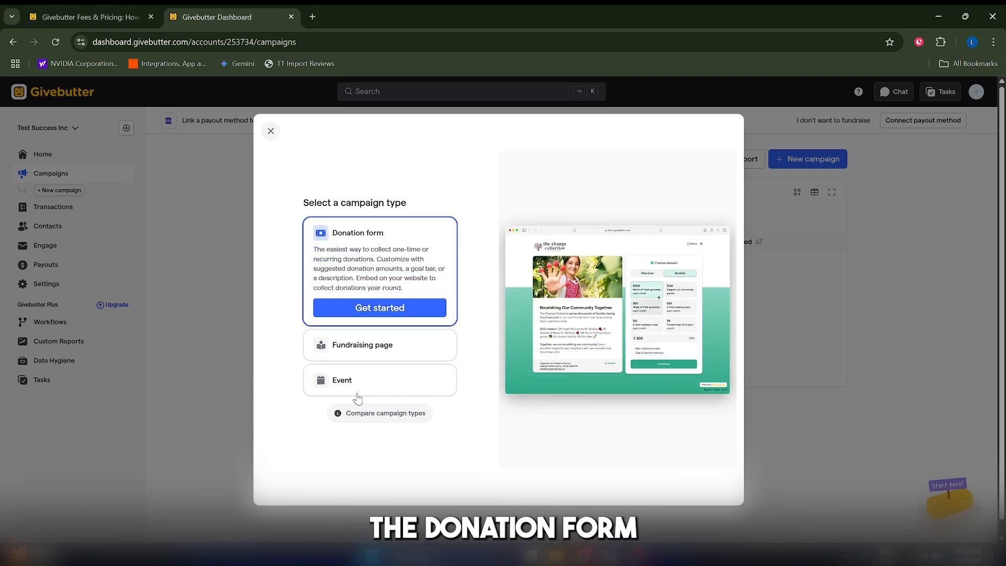
{"action": "left_click", "coordinate": [338, 380]}
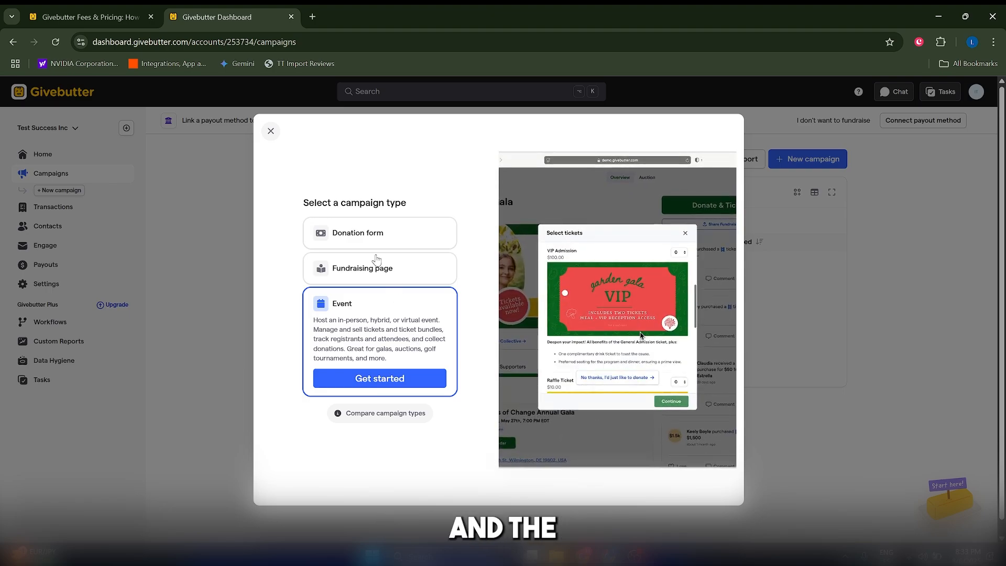
{"action": "left_click", "coordinate": [368, 239]}
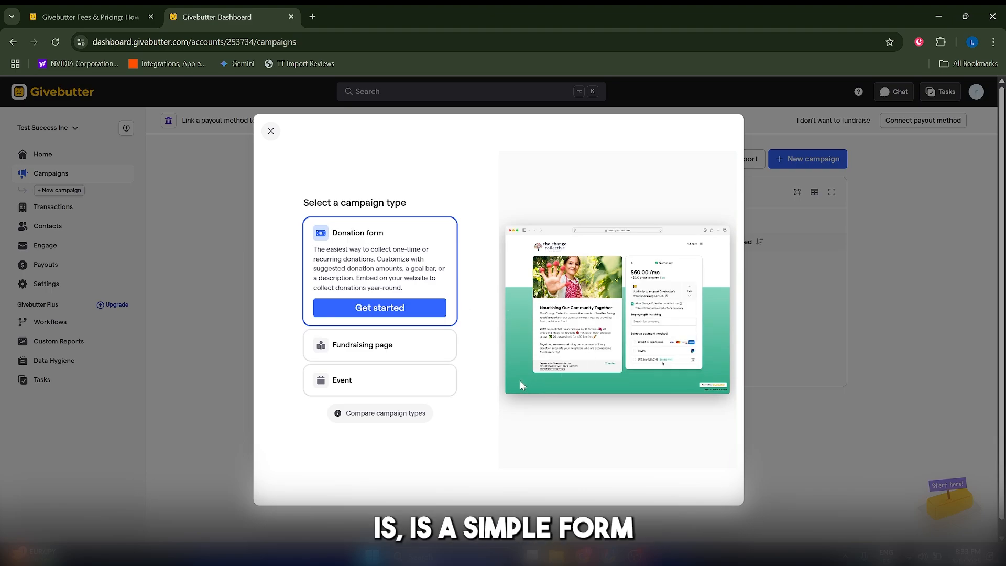
Create the donation form campaign with the title "Test Campaign"
{"action": "left_click", "coordinate": [384, 310]}
{"action": "left_click", "coordinate": [445, 301]}
{"action": "type", "text": "T"}
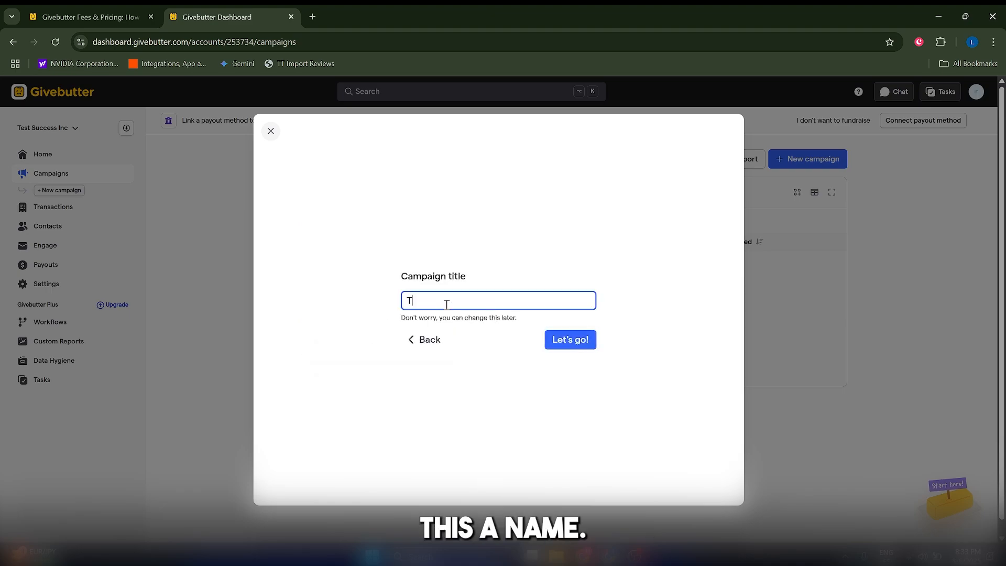
{"action": "type", "text": "est Campaig"}
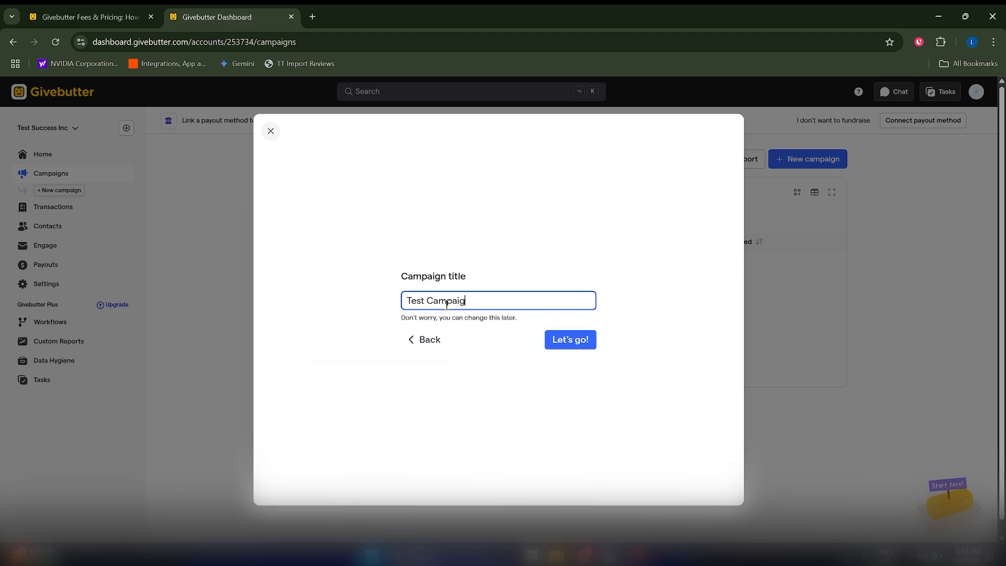
{"action": "type", "text": "n"}
{"action": "key", "text": "Return"}
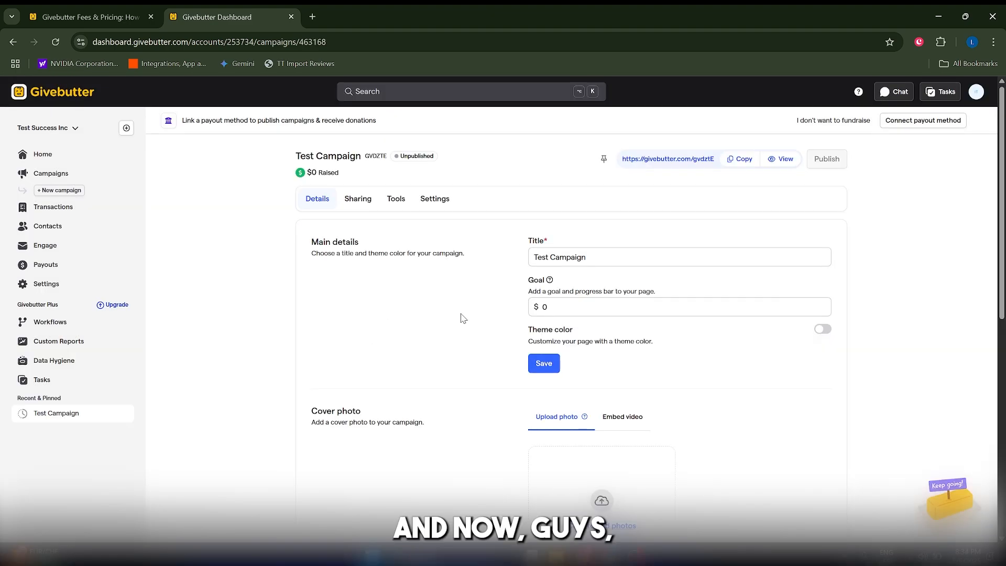
Set the campaign goal to $25,000, enable the turquoise theme color #32BEA5, and save the main details
{"action": "left_click", "coordinate": [556, 301]}
{"action": "type", "text": "250000"}
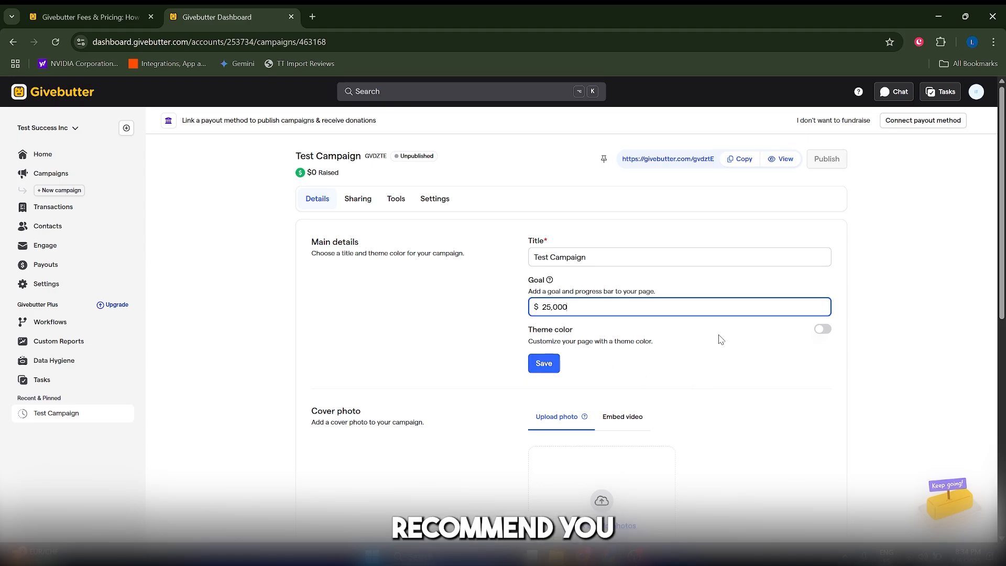
{"action": "left_click", "coordinate": [817, 333]}
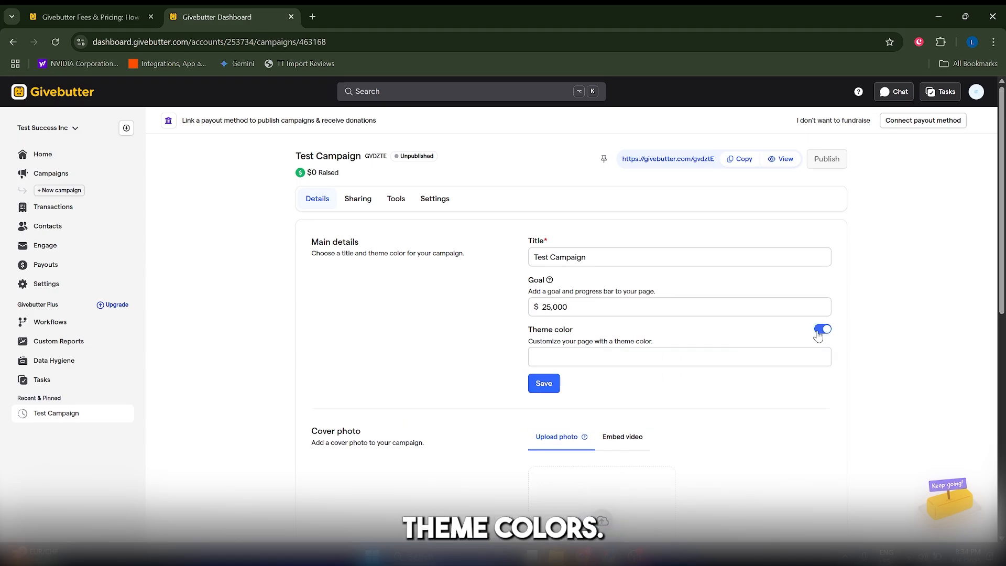
{"action": "left_click", "coordinate": [578, 357]}
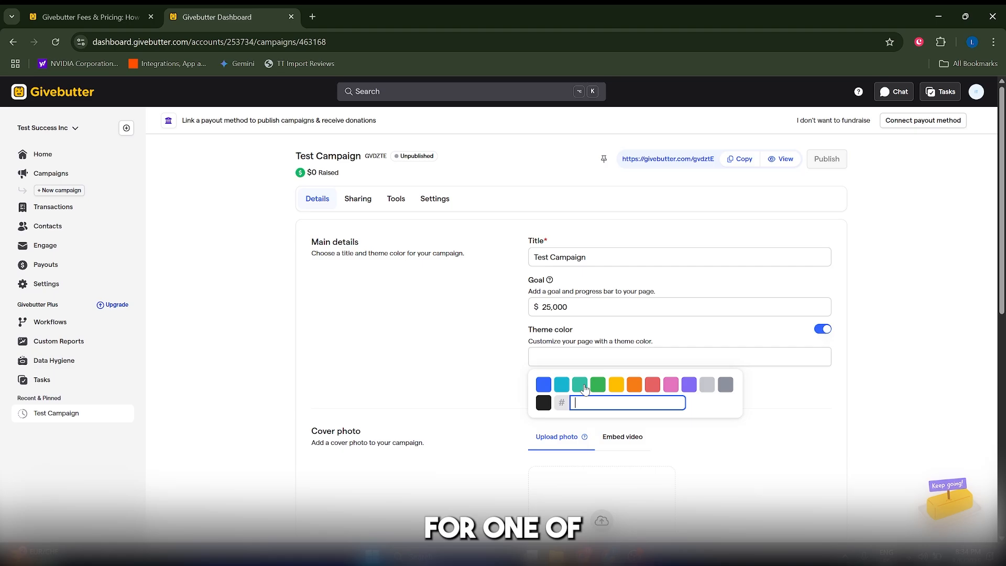
{"action": "left_click", "coordinate": [582, 391]}
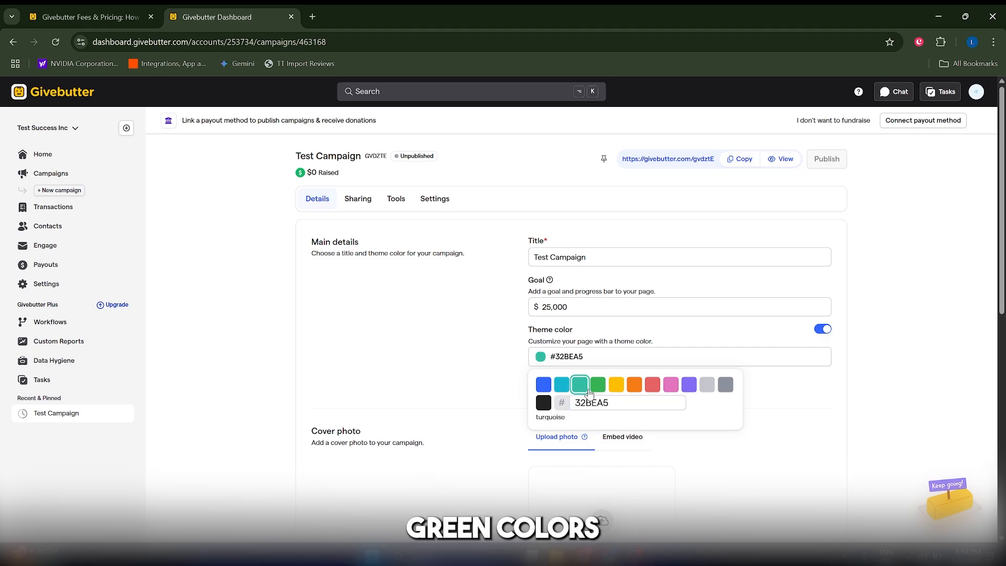
{"action": "left_click", "coordinate": [903, 370]}
{"action": "scroll", "coordinate": [553, 400], "scroll_direction": "down", "scroll_amount": 1}
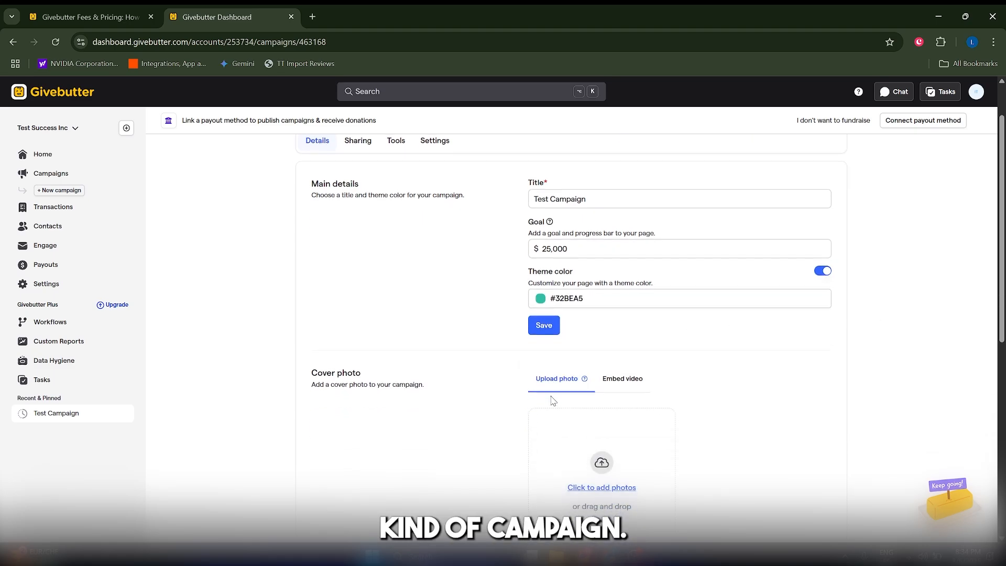
{"action": "left_click", "coordinate": [543, 327]}
Examine the cover photo's upload and video embedding options and the campaign's description editor
{"action": "scroll", "coordinate": [532, 309], "scroll_direction": "down", "scroll_amount": 3}
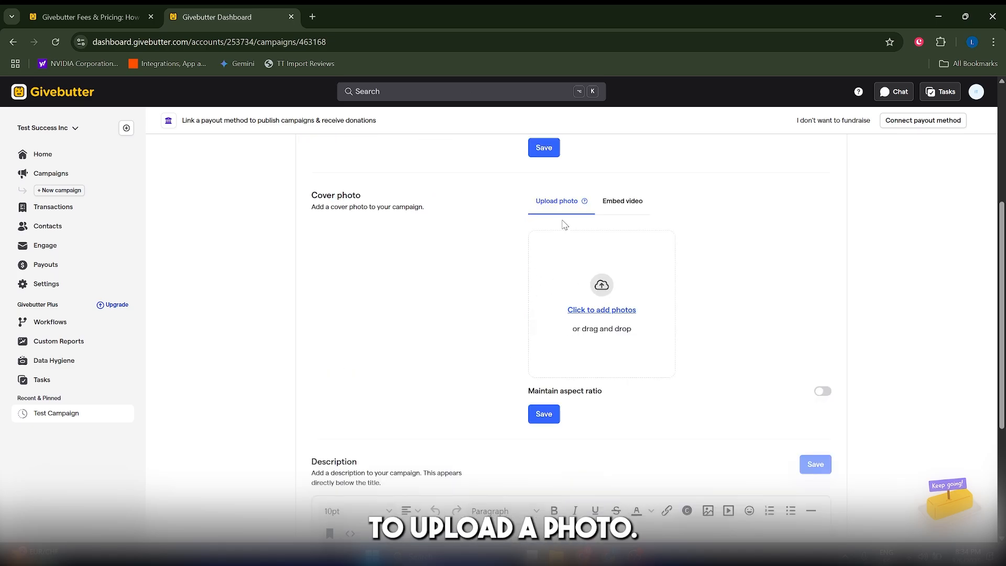
{"action": "left_click", "coordinate": [618, 201]}
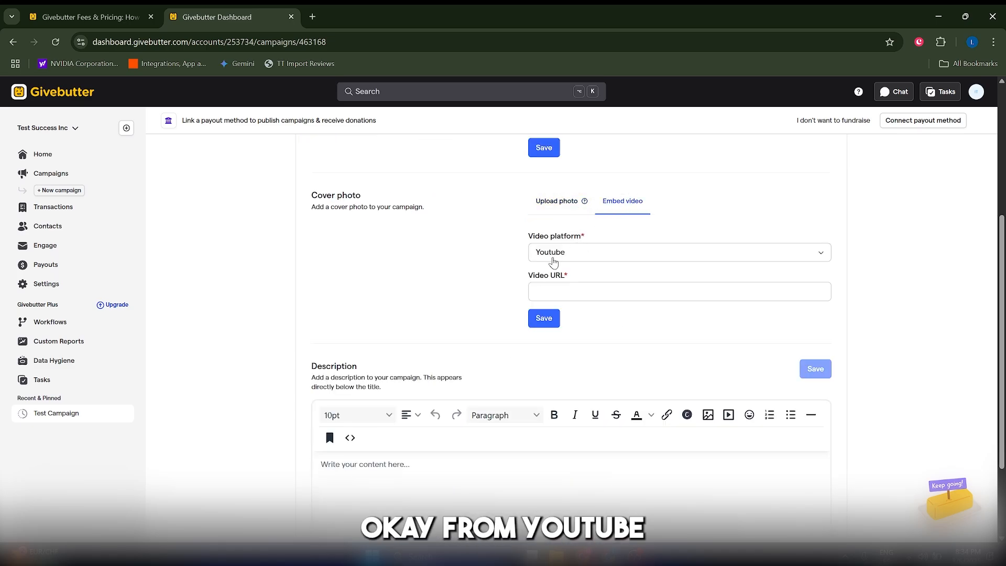
{"action": "left_click", "coordinate": [558, 260]}
{"action": "left_click", "coordinate": [499, 284]}
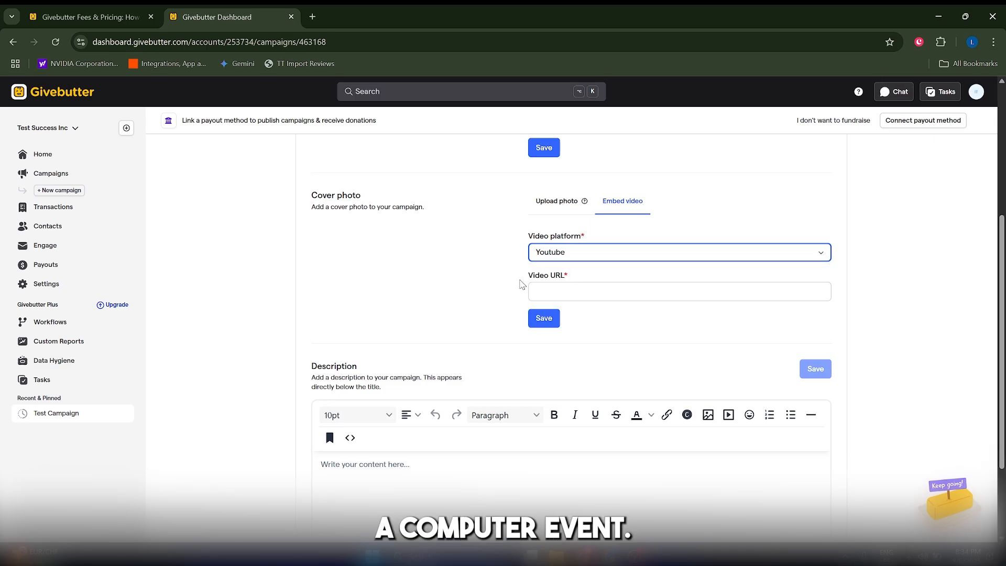
{"action": "left_click", "coordinate": [550, 204]}
{"action": "scroll", "coordinate": [442, 400], "scroll_direction": "down", "scroll_amount": 3}
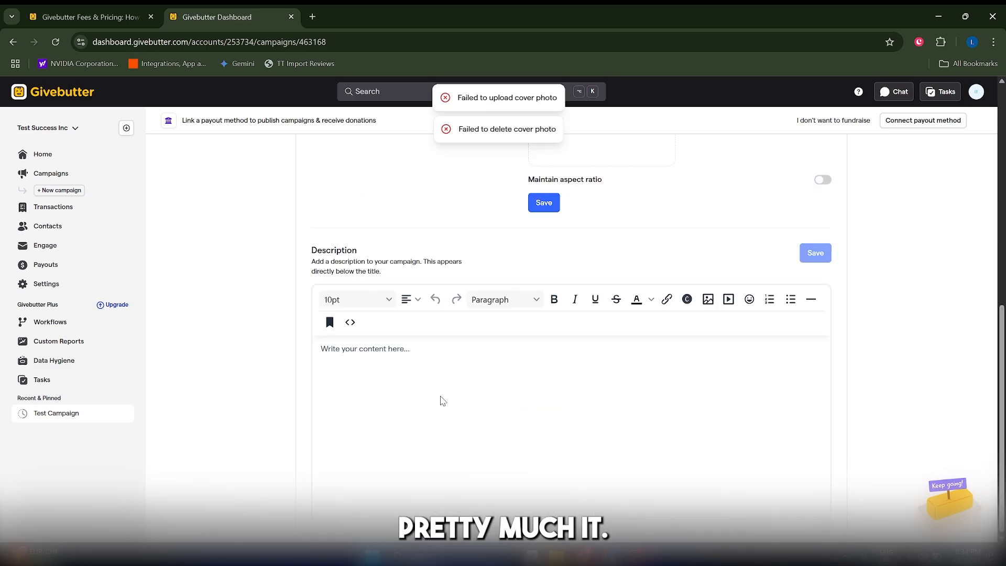
{"action": "left_click", "coordinate": [441, 401]}
{"action": "scroll", "coordinate": [442, 400], "scroll_direction": "up", "scroll_amount": 1}
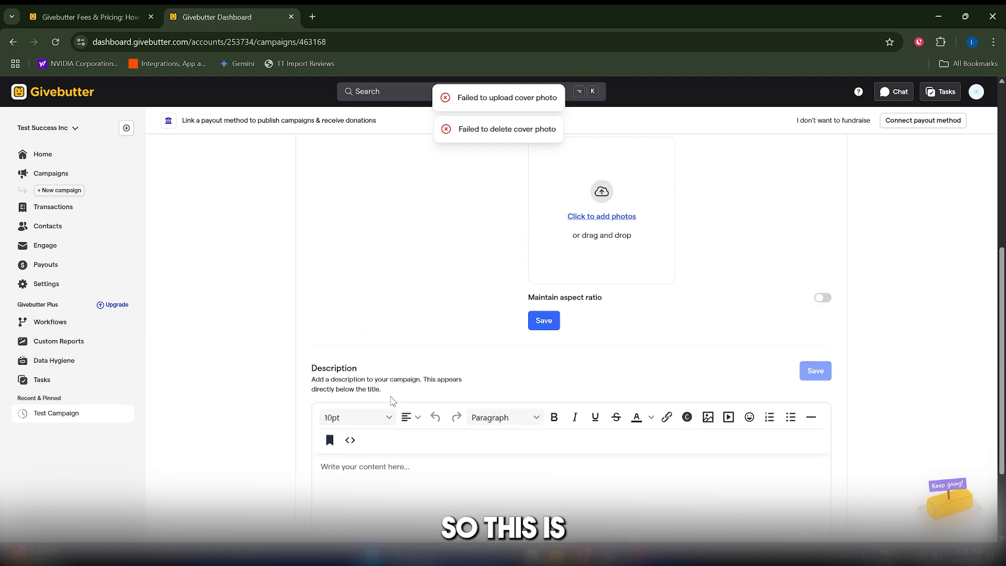
{"action": "scroll", "coordinate": [463, 429], "scroll_direction": "down", "scroll_amount": 2}
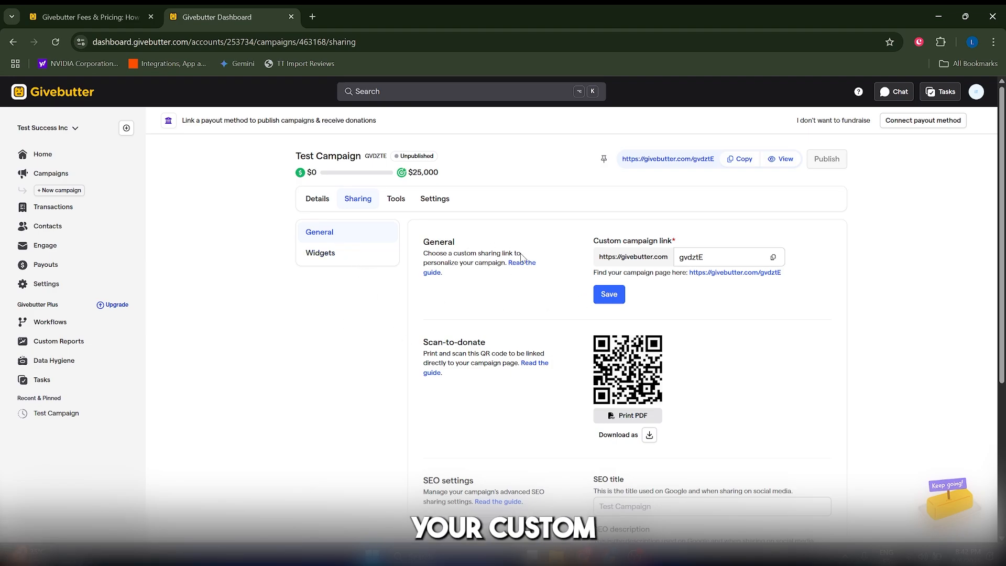
Review the custom campaign link and the widget library's installation option for another platform
{"action": "double_click", "coordinate": [725, 257]}
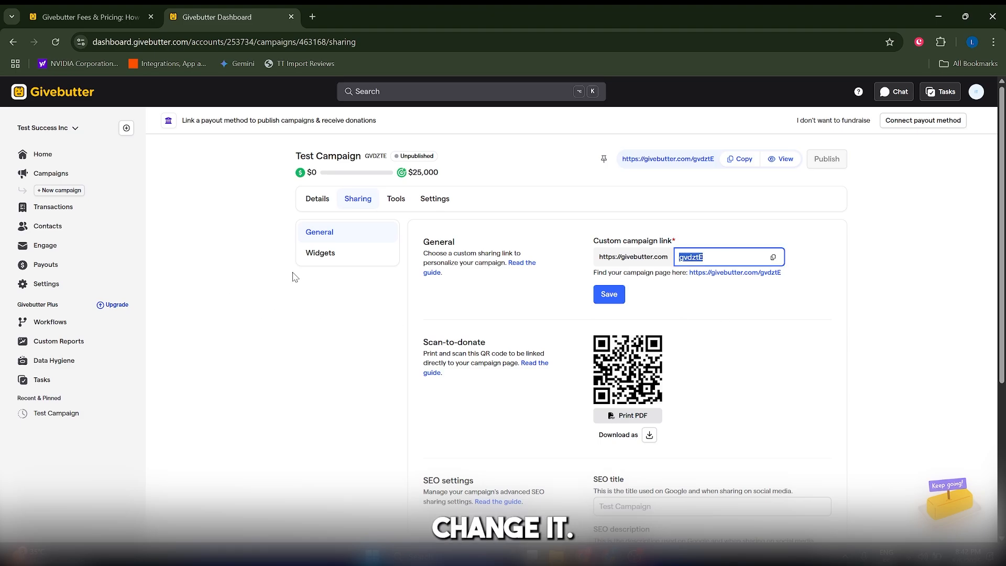
{"action": "left_click", "coordinate": [325, 259]}
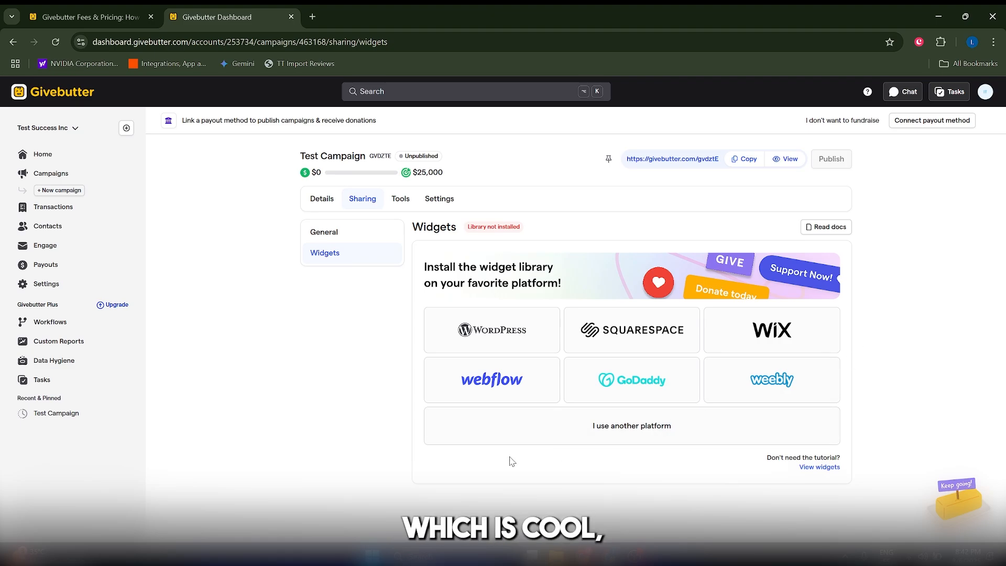
{"action": "left_click", "coordinate": [622, 425]}
{"action": "left_click_drag", "start_coordinate": [513, 415], "coordinate": [427, 385]}
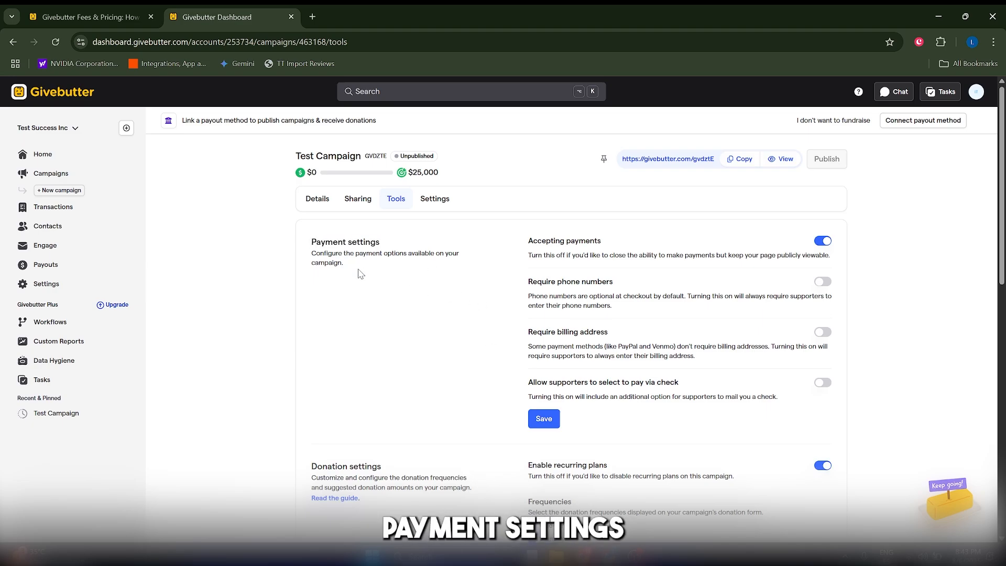
Examine the campaign's payment settings, donation frequencies and suggested one-time donation amounts
{"action": "left_click_drag", "start_coordinate": [1002, 238], "coordinate": [1001, 321]}
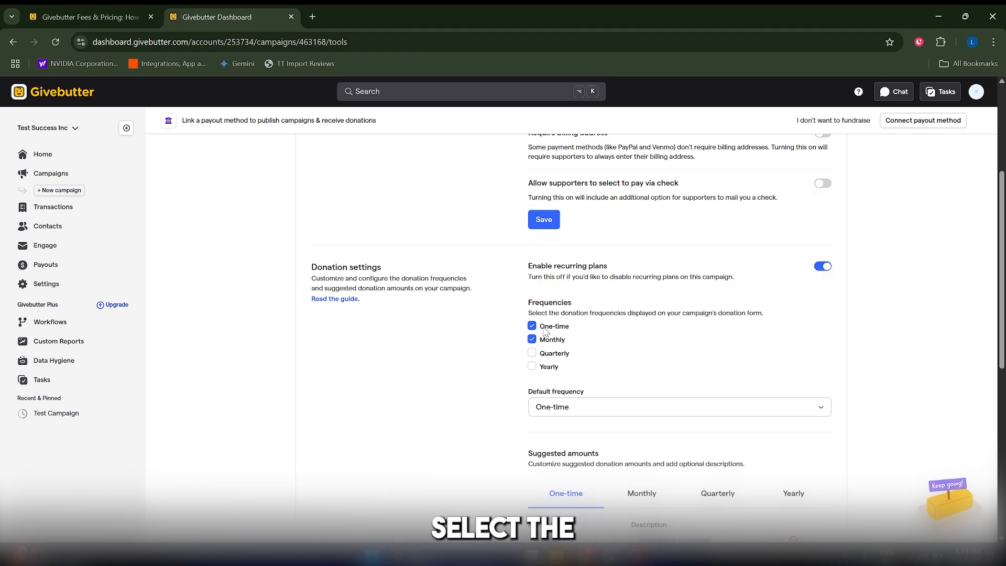
{"action": "scroll", "coordinate": [630, 404], "scroll_direction": "down", "scroll_amount": 4}
{"action": "scroll", "coordinate": [498, 366], "scroll_direction": "up", "scroll_amount": 4}
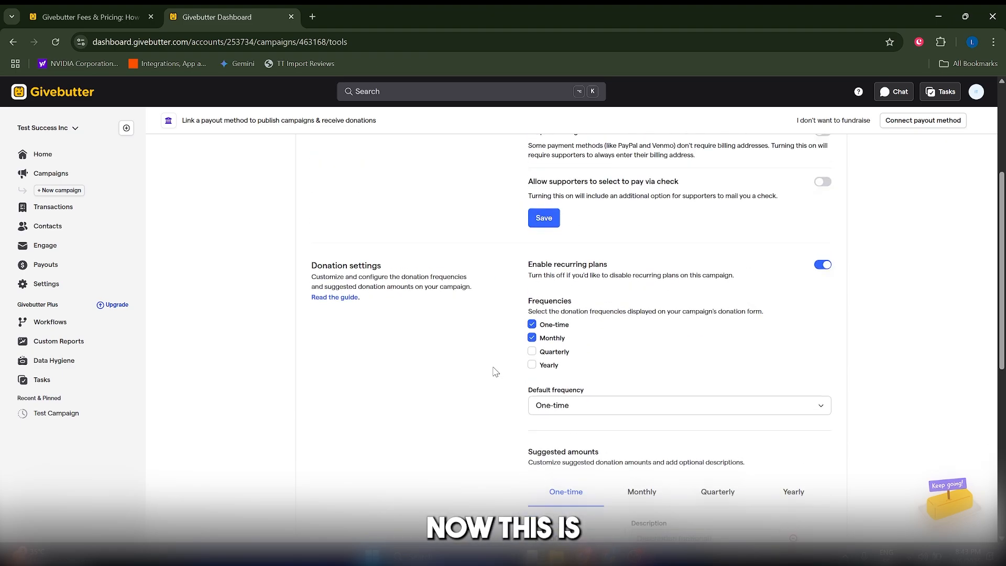
{"action": "scroll", "coordinate": [495, 371], "scroll_direction": "down", "scroll_amount": 4}
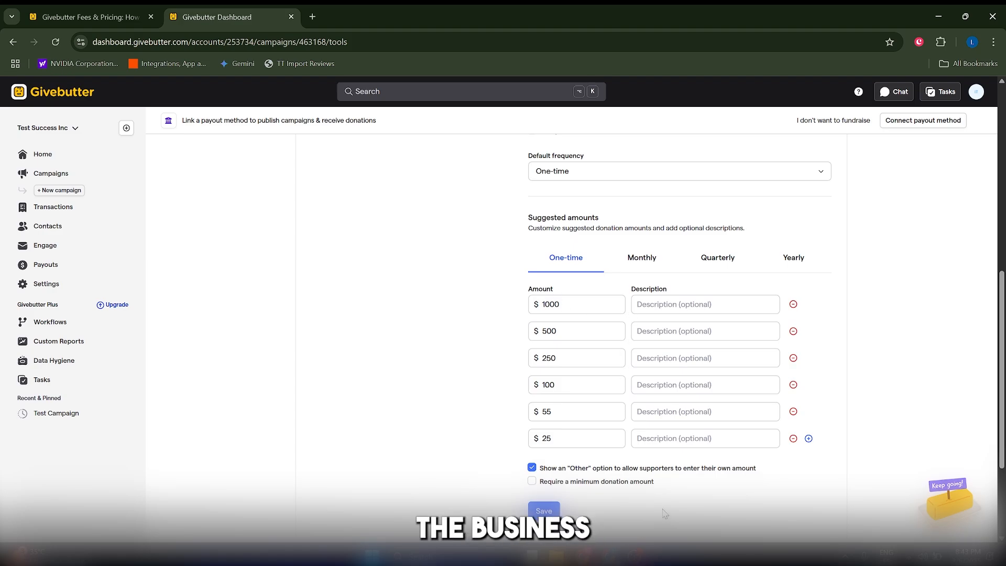
{"action": "double_click", "coordinate": [560, 305]}
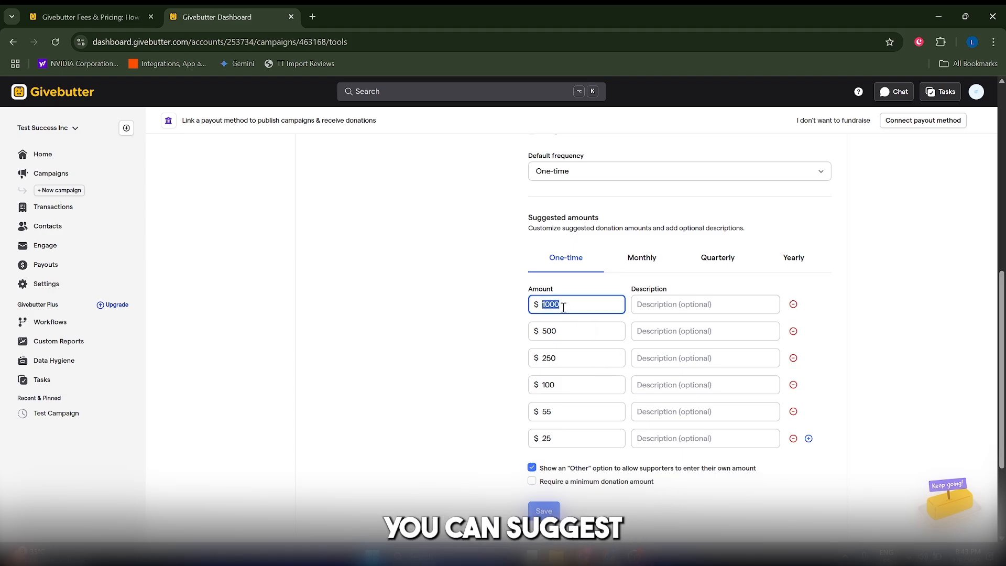
{"action": "double_click", "coordinate": [566, 327]}
{"action": "left_click", "coordinate": [456, 386]}
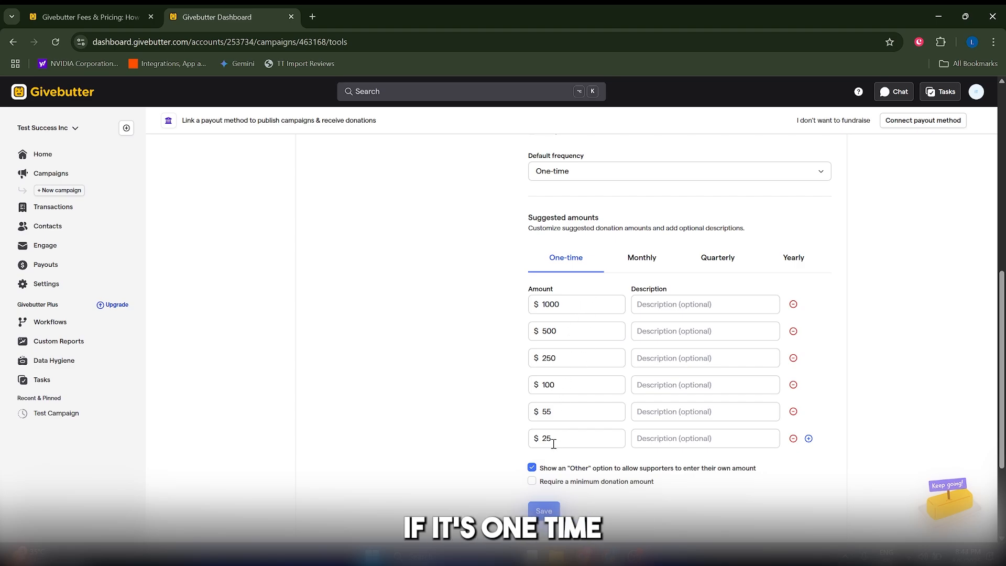
{"action": "left_click", "coordinate": [535, 441]}
{"action": "left_click", "coordinate": [554, 306]}
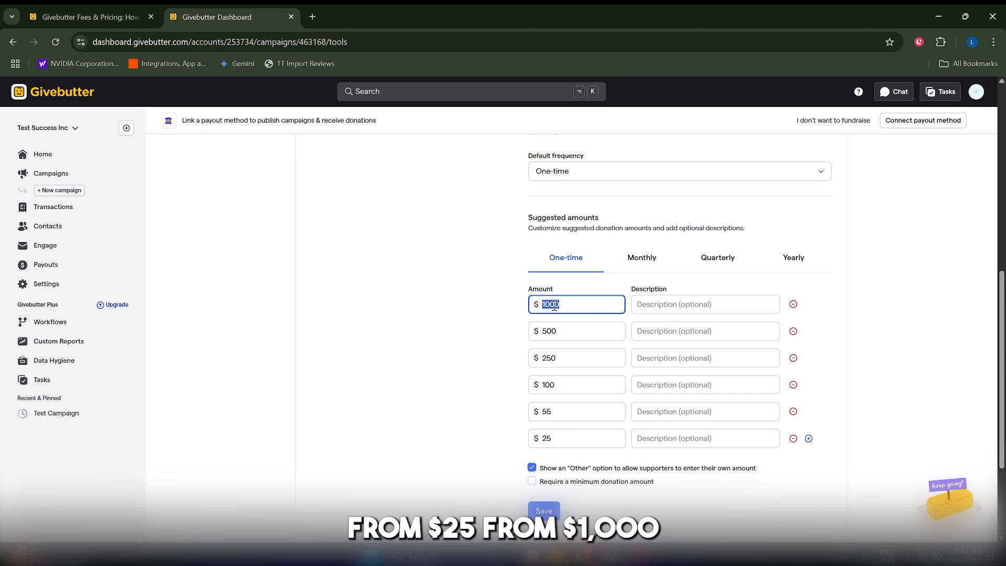
Review the one-time suggested amounts and the options for an "Other" amount and a minimum donation
{"action": "left_click", "coordinate": [559, 331]}
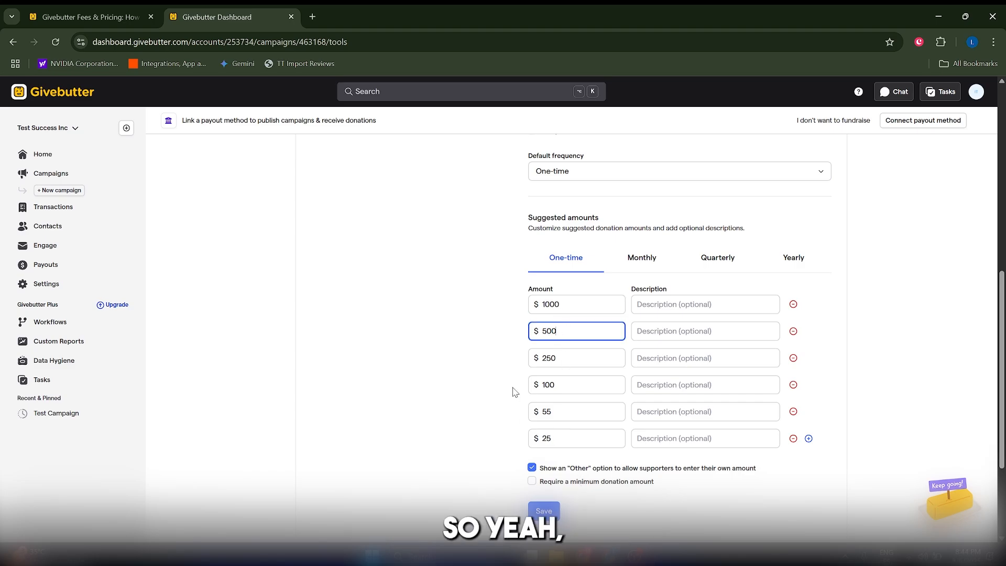
{"action": "scroll", "coordinate": [514, 391], "scroll_direction": "down", "scroll_amount": 2}
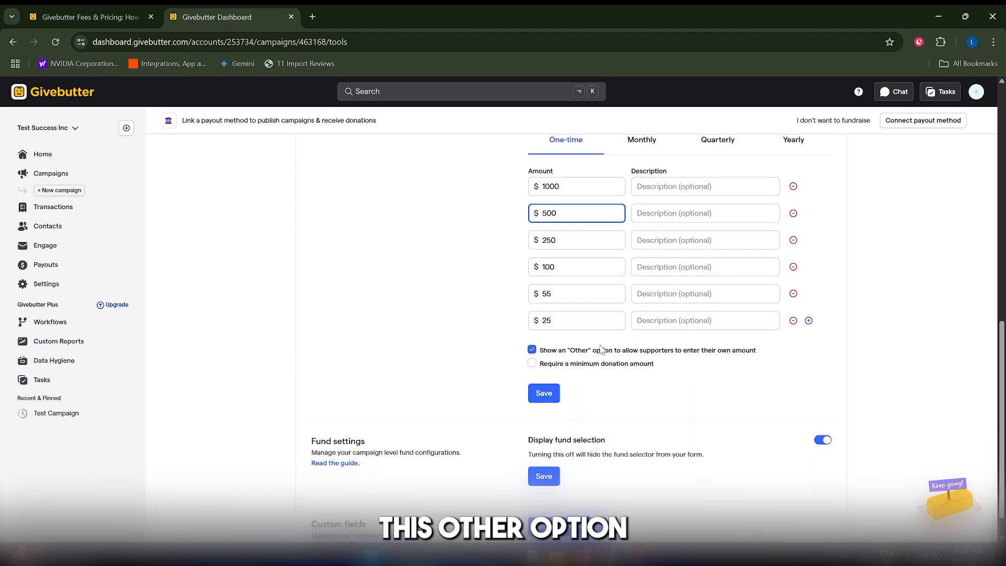
{"action": "scroll", "coordinate": [648, 357], "scroll_direction": "up", "scroll_amount": 1}
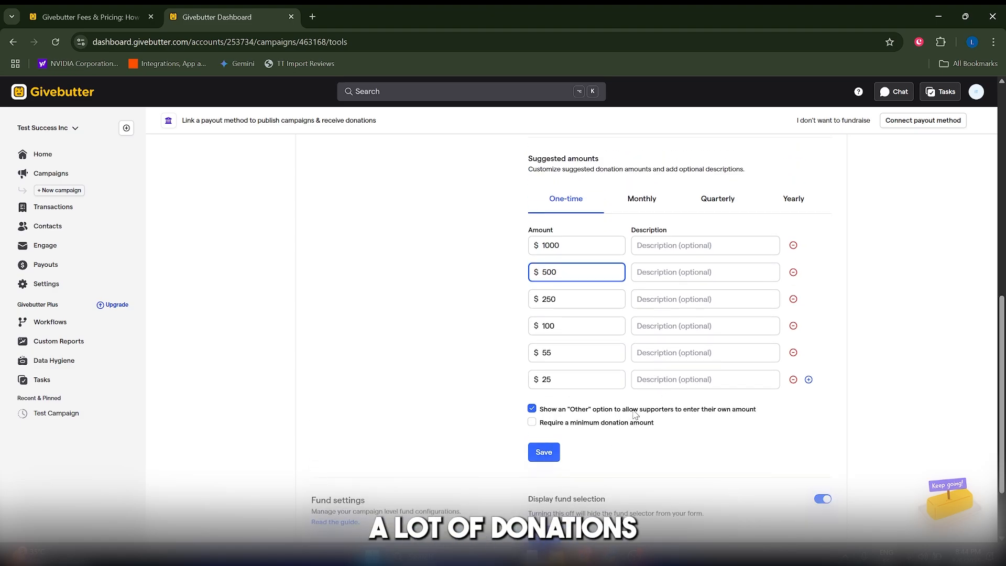
{"action": "scroll", "coordinate": [615, 419], "scroll_direction": "down", "scroll_amount": 2}
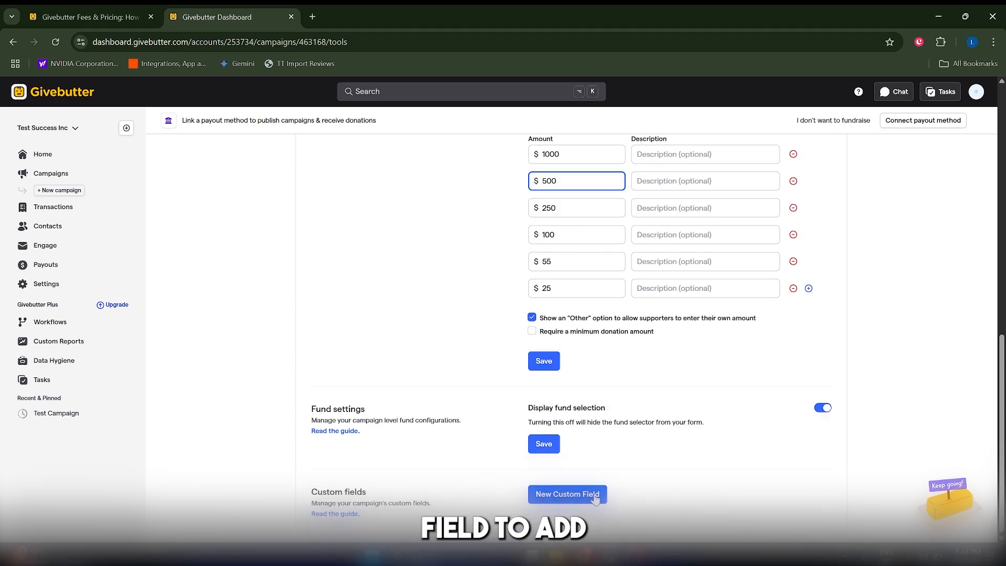
Add a custom Text field titled "What's your name?" to the campaign, make it required for all supporters, and save it
{"action": "left_click", "coordinate": [562, 495]}
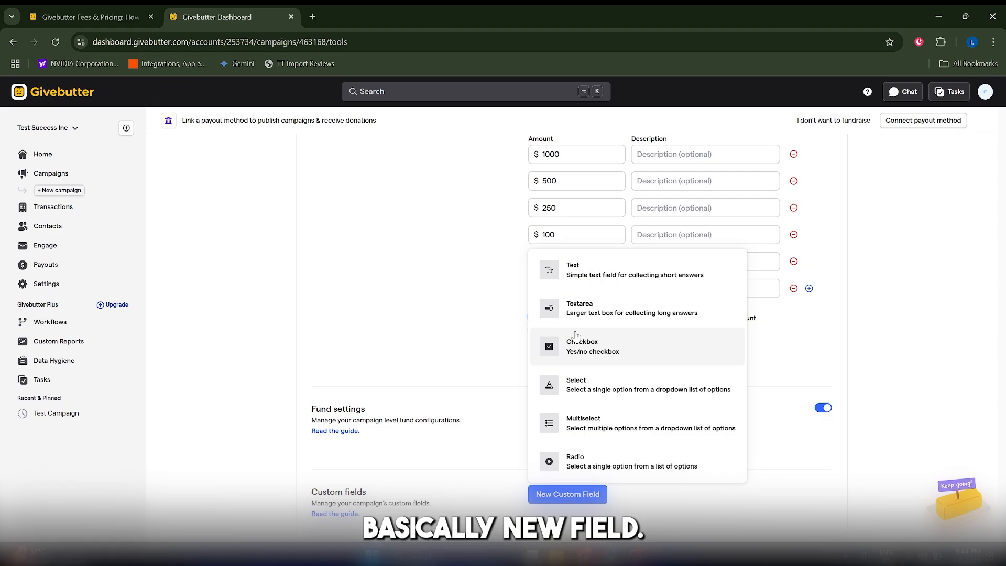
{"action": "left_click", "coordinate": [575, 310]}
{"action": "left_click", "coordinate": [340, 317]}
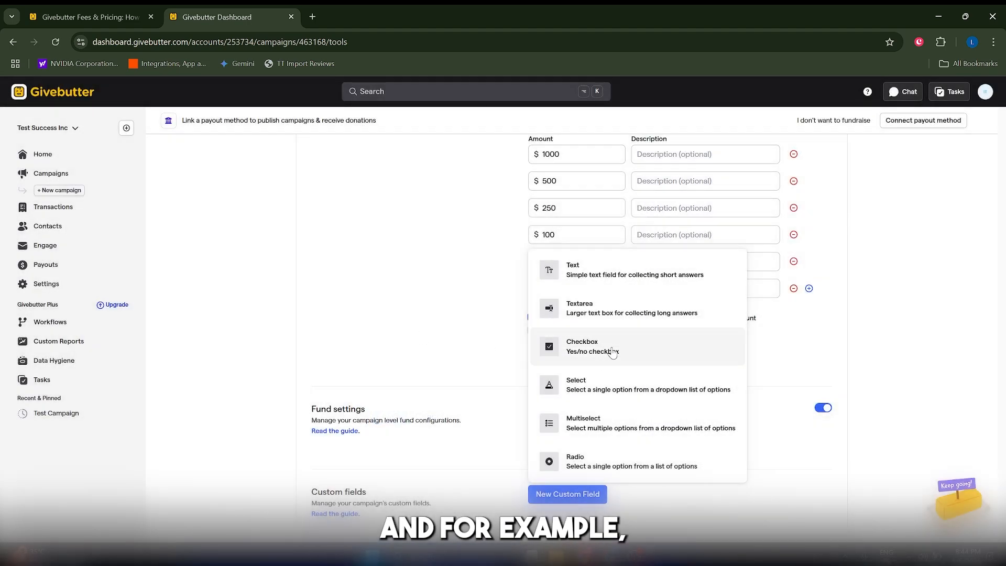
{"action": "left_click", "coordinate": [614, 275]}
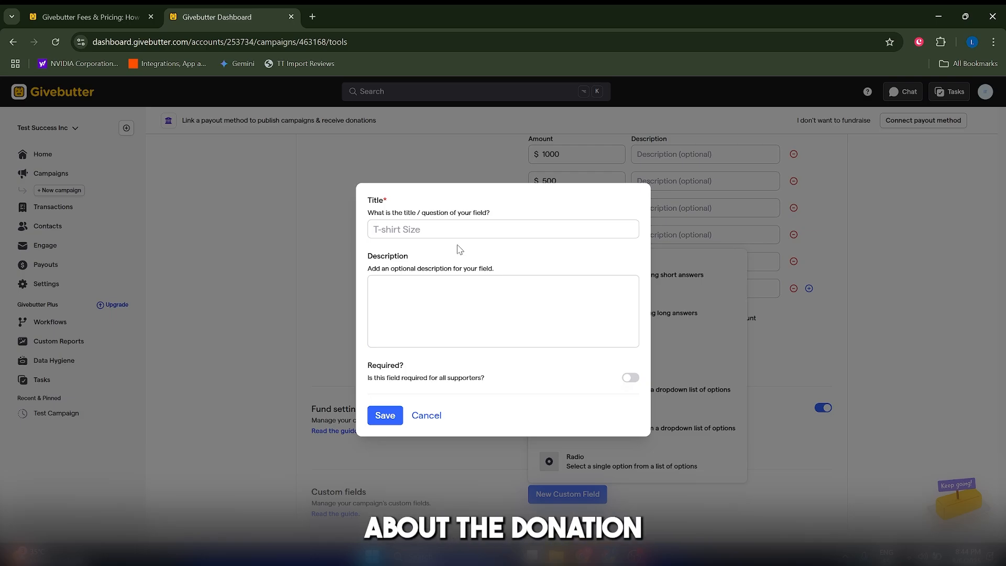
{"action": "left_click", "coordinate": [458, 229]}
{"action": "type", "text": "What's your name?"}
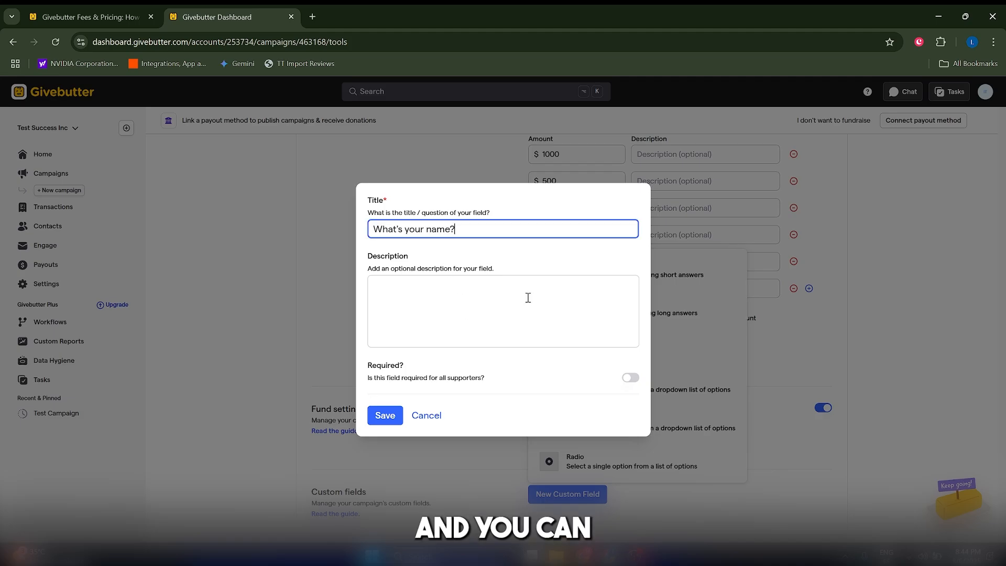
{"action": "left_click", "coordinate": [630, 377]}
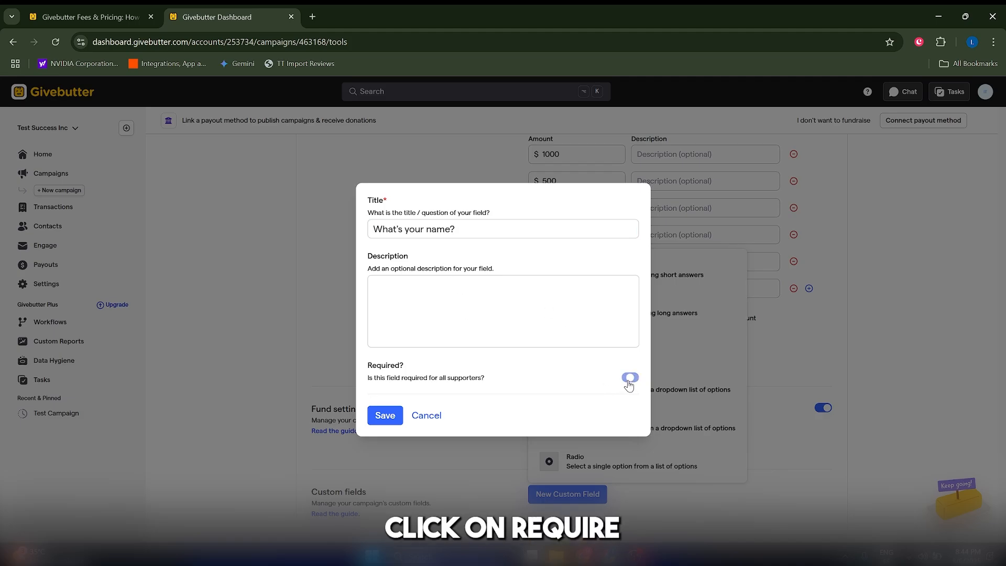
{"action": "left_click", "coordinate": [394, 417]}
{"action": "left_click", "coordinate": [470, 263]}
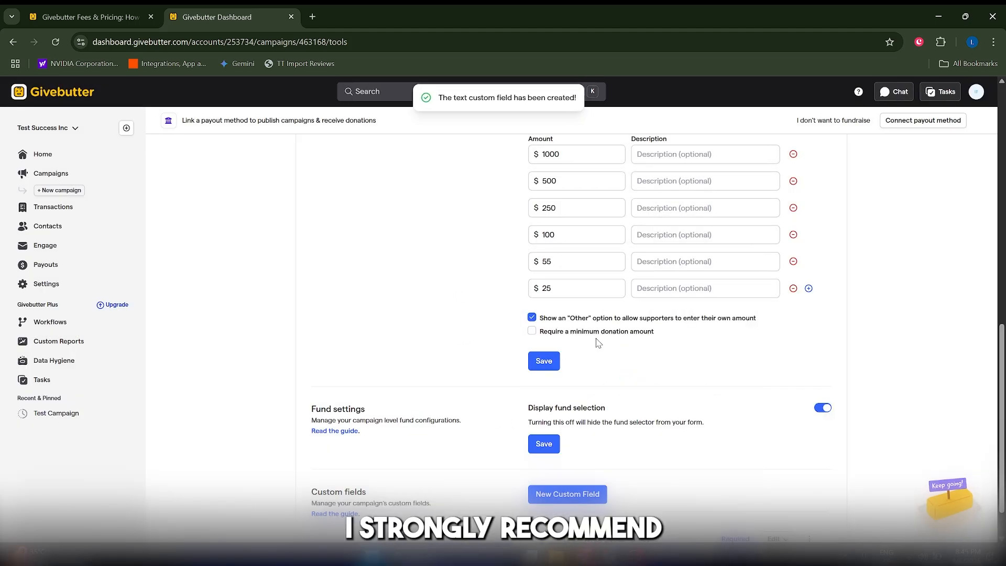
{"action": "scroll", "coordinate": [621, 375], "scroll_direction": "down", "scroll_amount": 1}
{"action": "scroll", "coordinate": [675, 437], "scroll_direction": "up", "scroll_amount": 11}
{"action": "scroll", "coordinate": [734, 412], "scroll_direction": "down", "scroll_amount": 11}
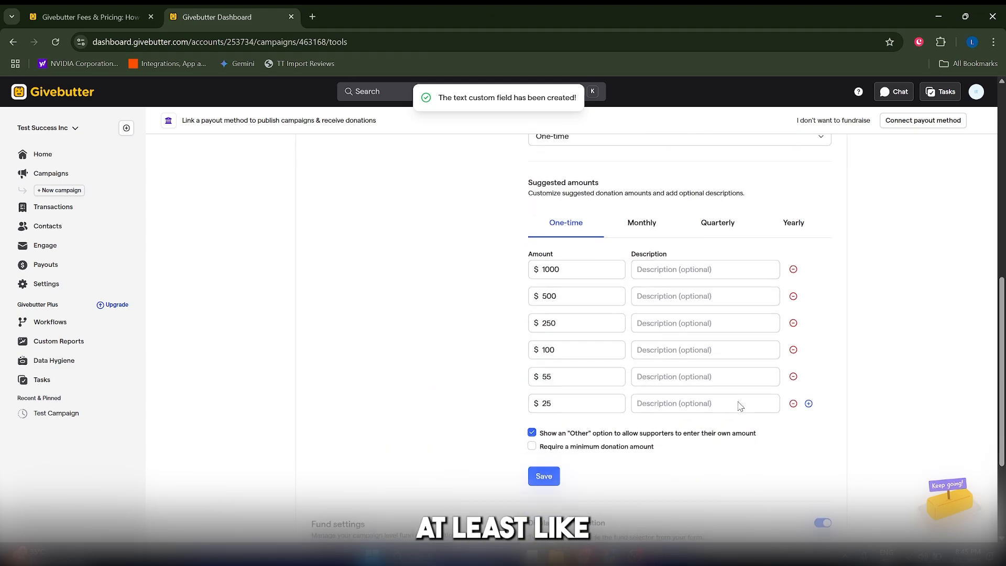
{"action": "scroll", "coordinate": [722, 414], "scroll_direction": "up", "scroll_amount": 11}
{"action": "scroll", "coordinate": [715, 393], "scroll_direction": "down", "scroll_amount": 11}
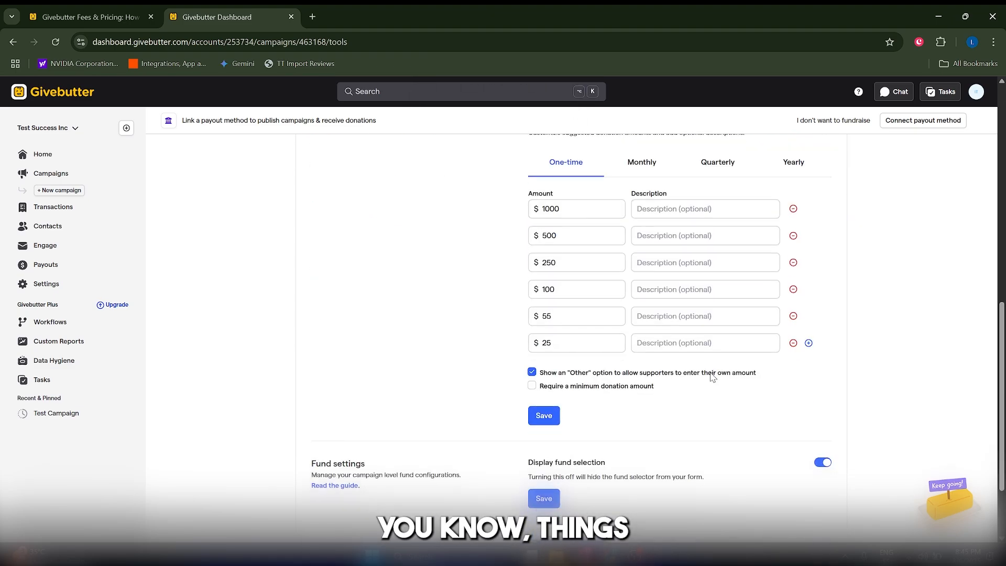
Examine the campaign's general settings, including publishing, along with its thank you message editor and fees and tips options
{"action": "scroll", "coordinate": [713, 377], "scroll_direction": "up", "scroll_amount": 11}
{"action": "left_click", "coordinate": [435, 199]}
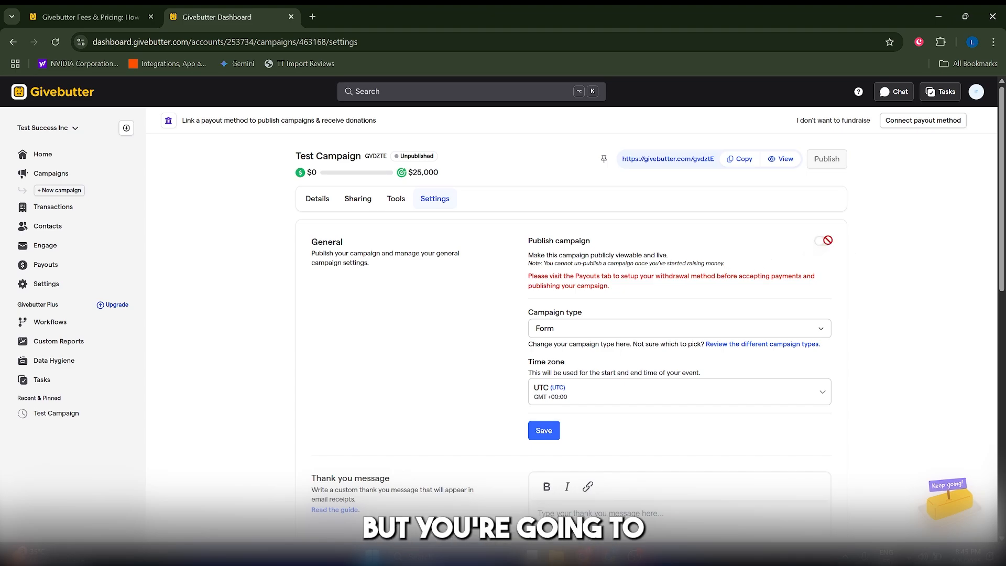
{"action": "scroll", "coordinate": [662, 357], "scroll_direction": "down", "scroll_amount": 5}
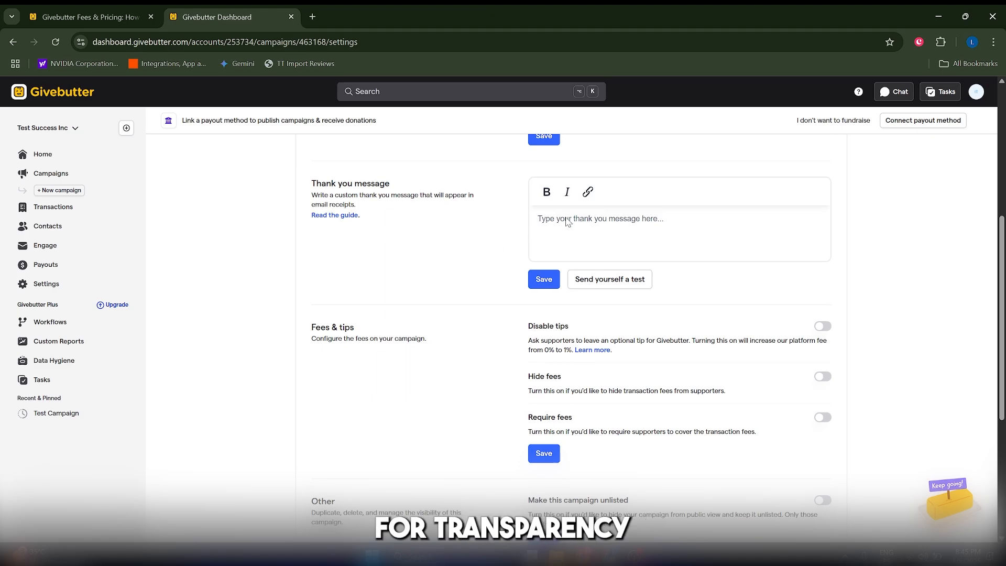
{"action": "left_click", "coordinate": [591, 229]}
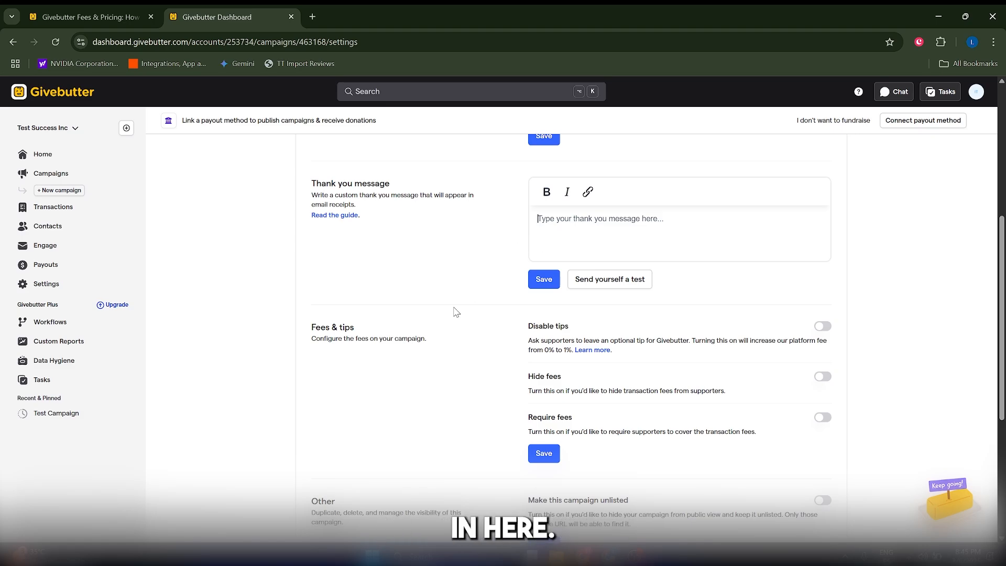
{"action": "scroll", "coordinate": [456, 312], "scroll_direction": "up", "scroll_amount": 5}
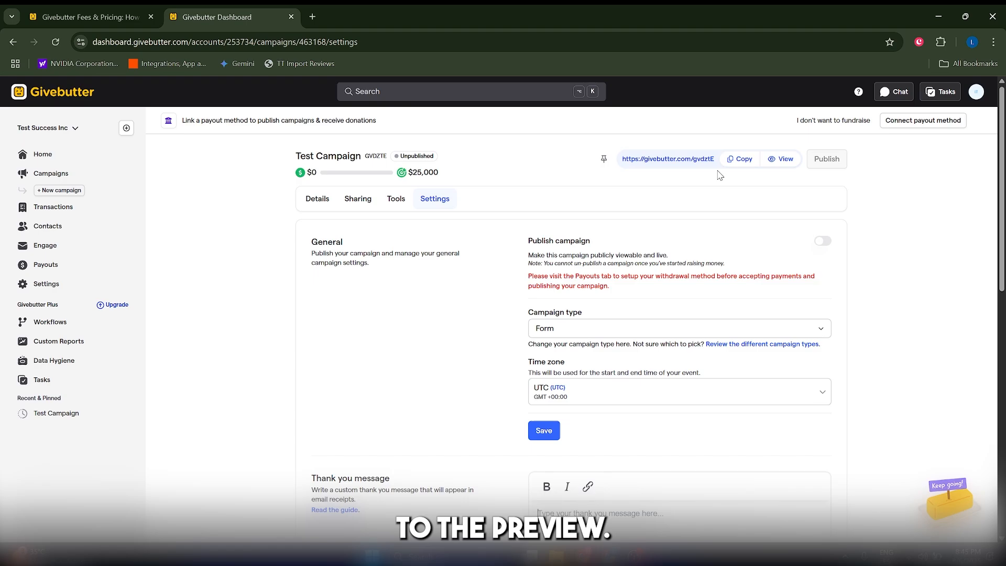
Preview the public donation page, trying the $1,000, $500 and $250 one-time amounts and the $25 monthly amount, and close it
{"action": "left_click", "coordinate": [663, 159]}
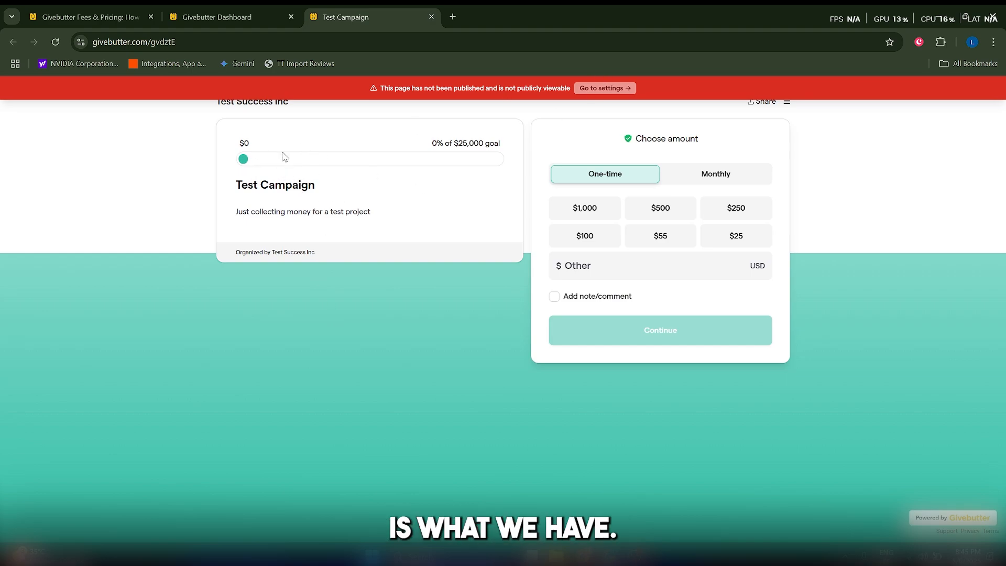
{"action": "left_click", "coordinate": [613, 215]}
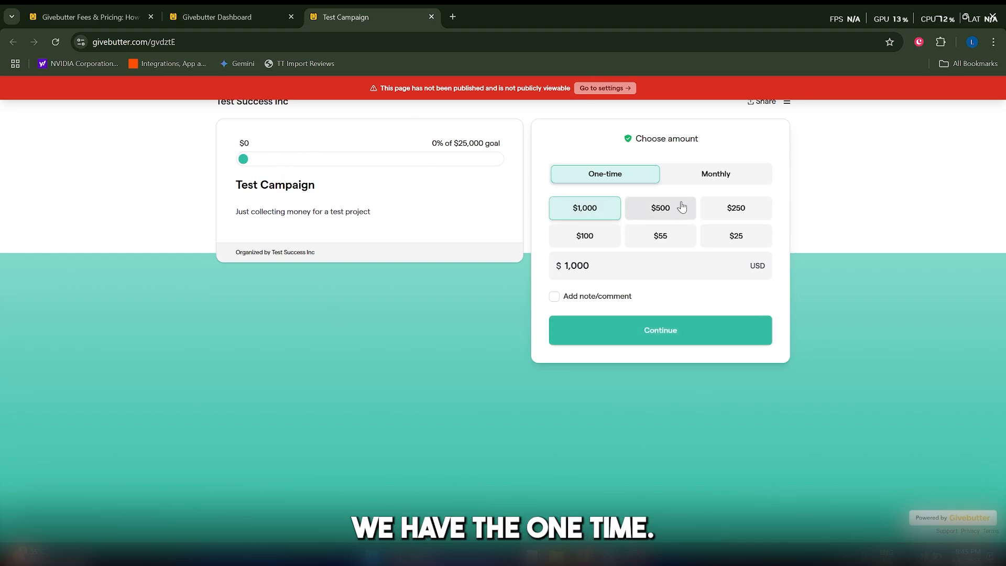
{"action": "left_click", "coordinate": [658, 209]}
{"action": "left_click", "coordinate": [733, 209]}
{"action": "left_click", "coordinate": [571, 204]}
{"action": "left_click", "coordinate": [721, 170]}
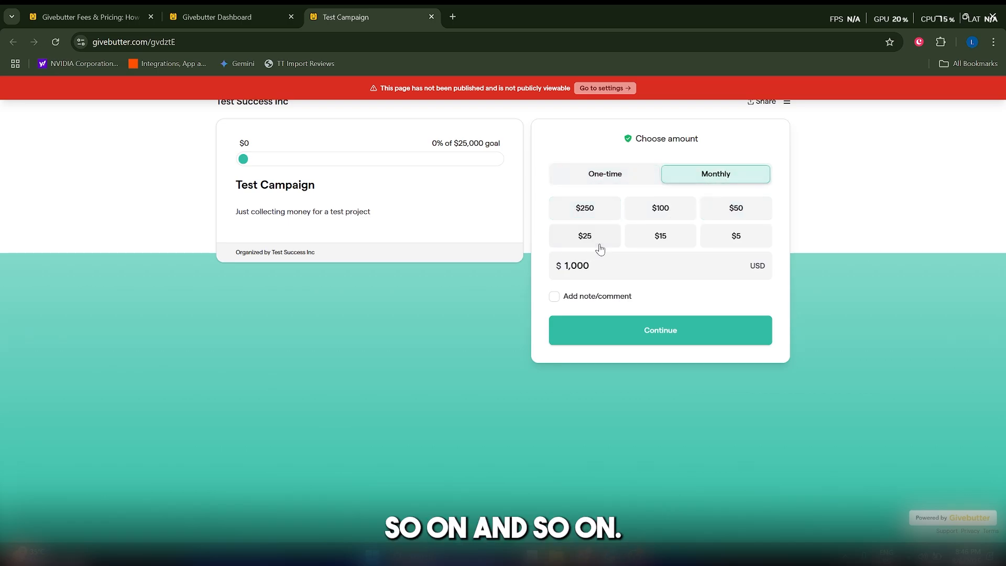
{"action": "left_click", "coordinate": [589, 240]}
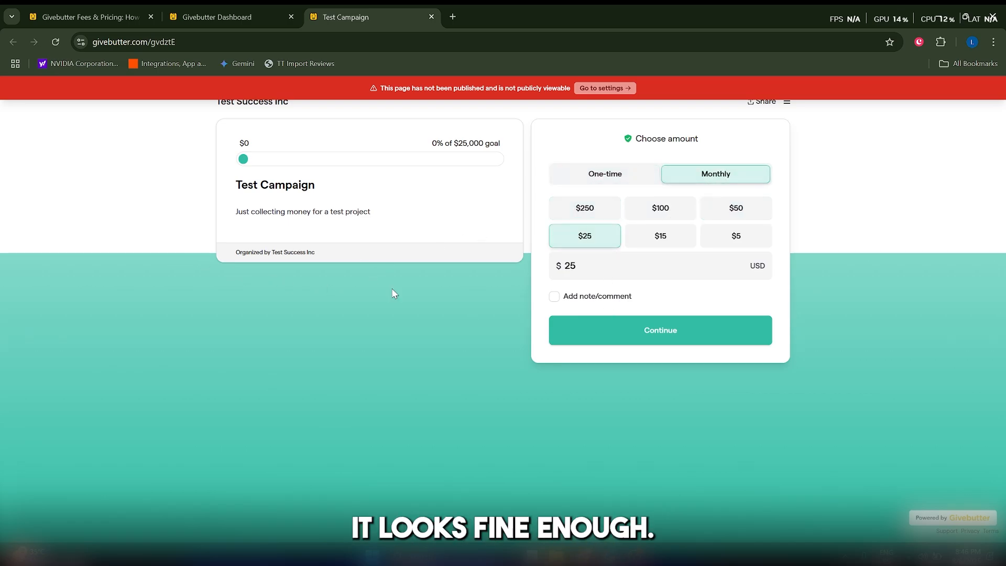
{"action": "key", "text": "ctrl+w"}
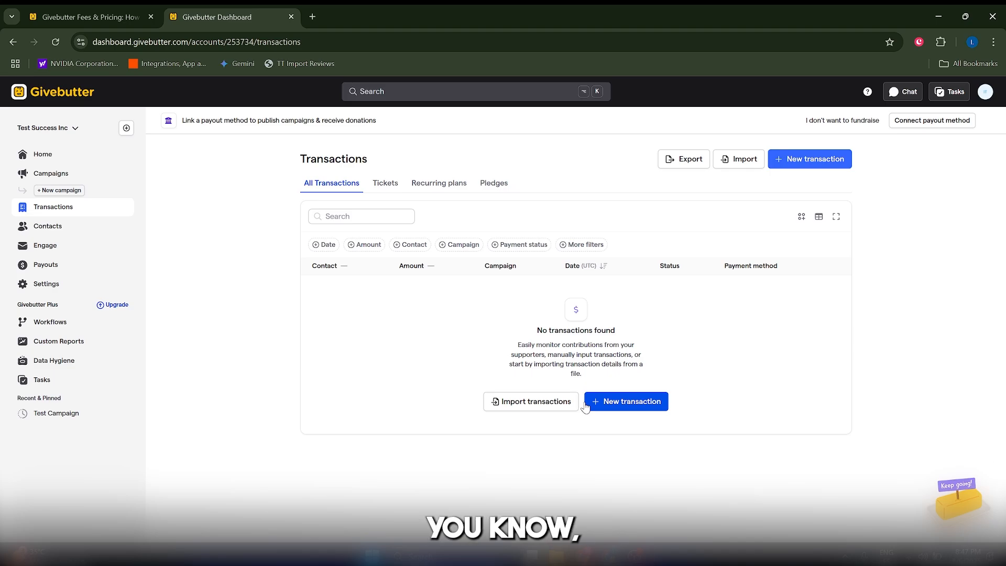
Open a new transaction form, choose Test Campaign, review its contact, amount, payment and fund fields, and leave without saving
{"action": "left_click", "coordinate": [631, 402]}
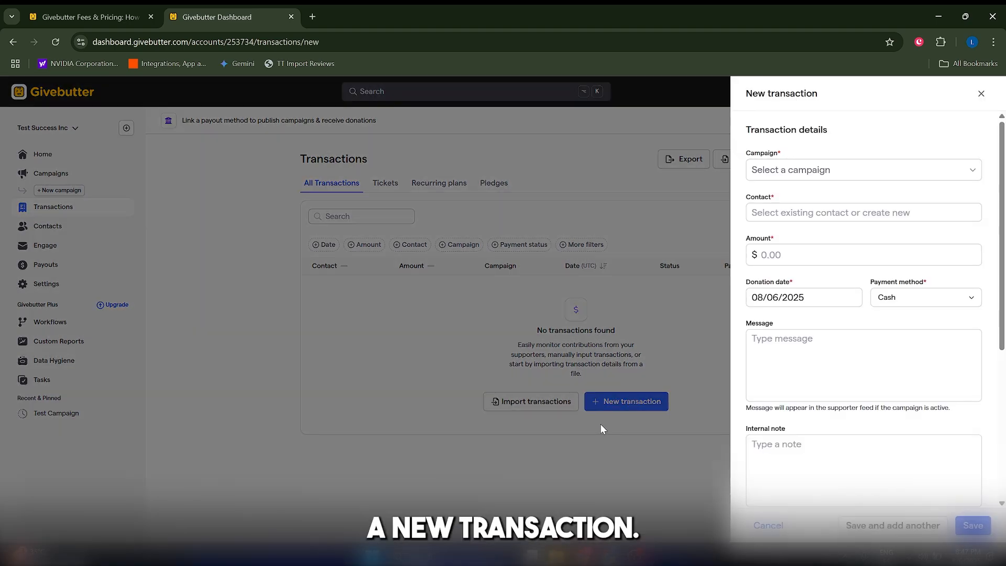
{"action": "left_click", "coordinate": [810, 179]}
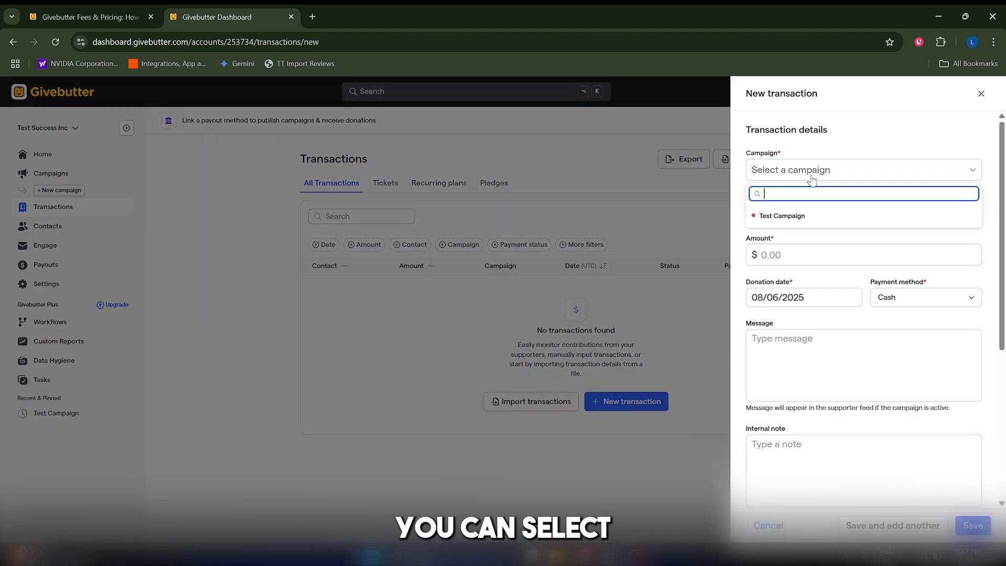
{"action": "left_click", "coordinate": [812, 212]}
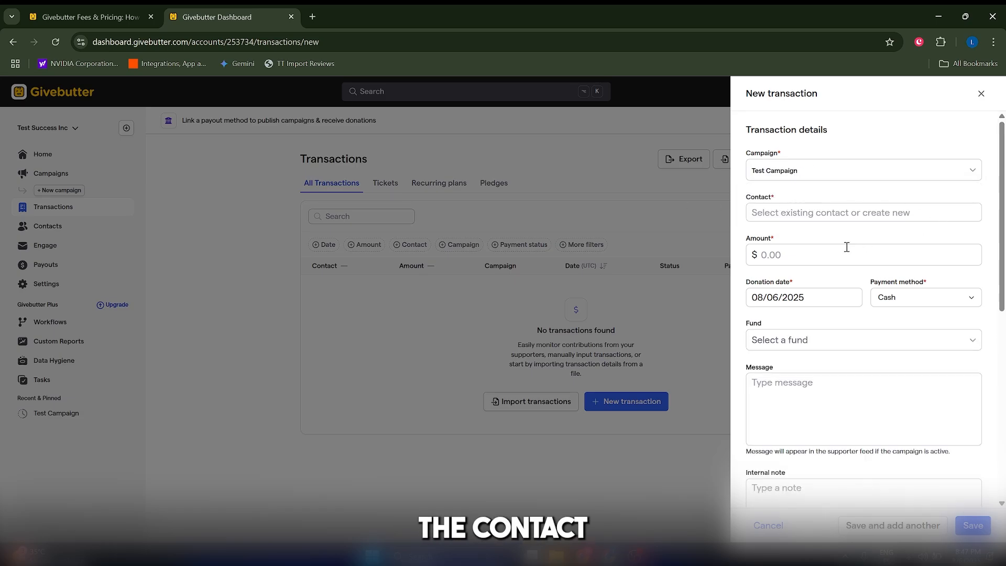
{"action": "scroll", "coordinate": [847, 246], "scroll_direction": "down", "scroll_amount": 8}
{"action": "left_click", "coordinate": [46, 235]}
Look over the contacts list and the Engage page's features for emails, texts and campaign updates
{"action": "left_click", "coordinate": [45, 233]}
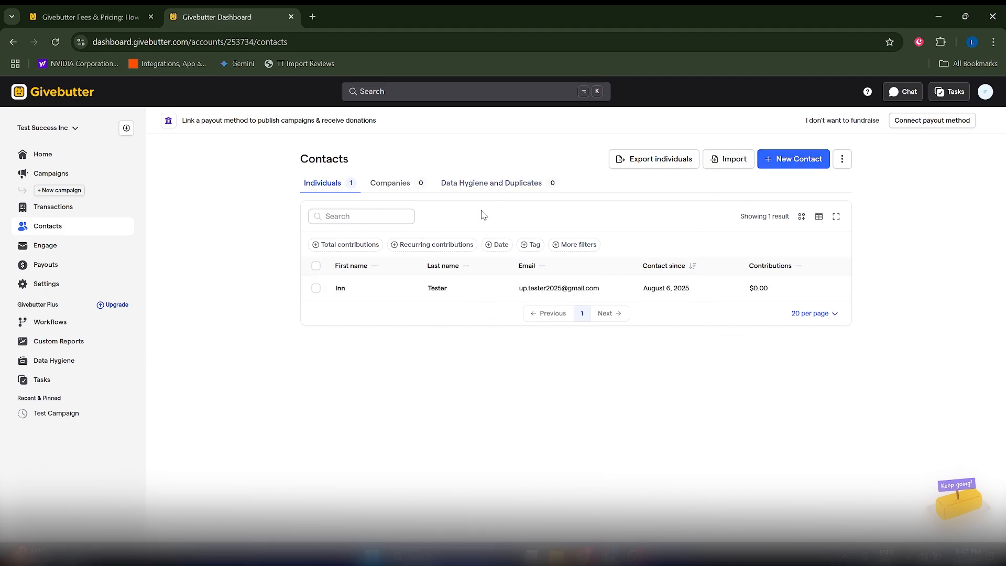
{"action": "left_click", "coordinate": [64, 245]}
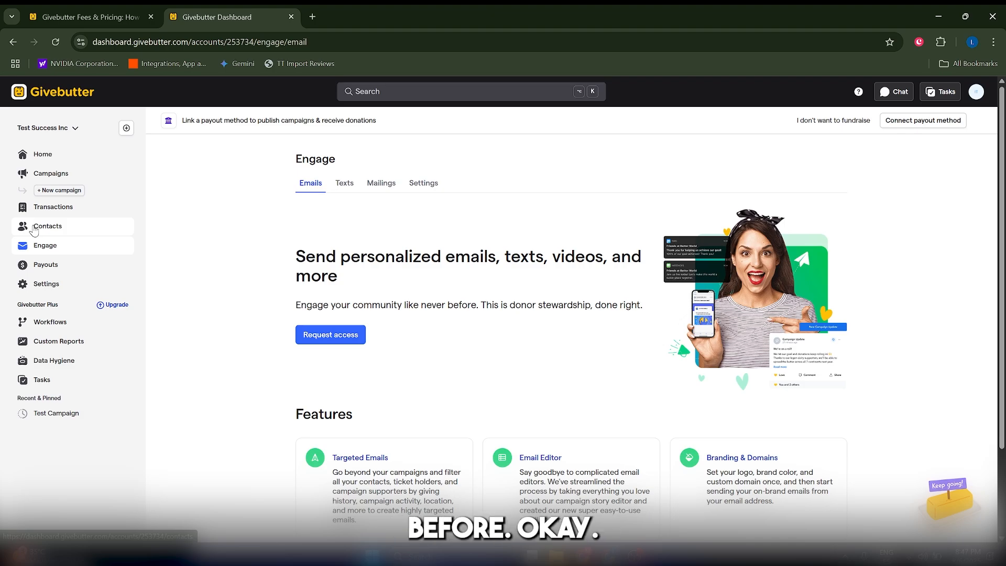
{"action": "scroll", "coordinate": [306, 373], "scroll_direction": "down", "scroll_amount": 2}
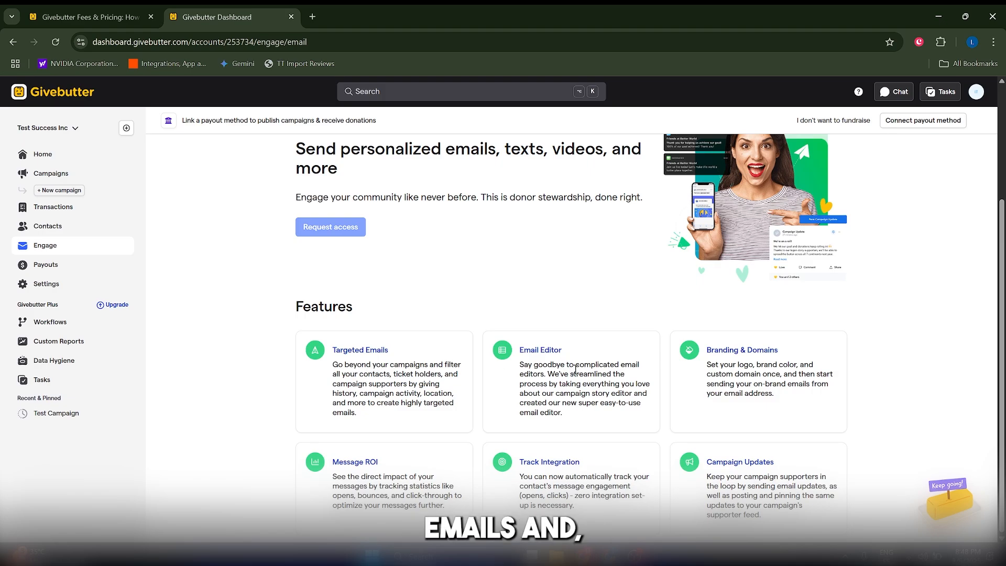
{"action": "scroll", "coordinate": [575, 369], "scroll_direction": "up", "scroll_amount": 2}
{"action": "scroll", "coordinate": [573, 415], "scroll_direction": "down", "scroll_amount": 2}
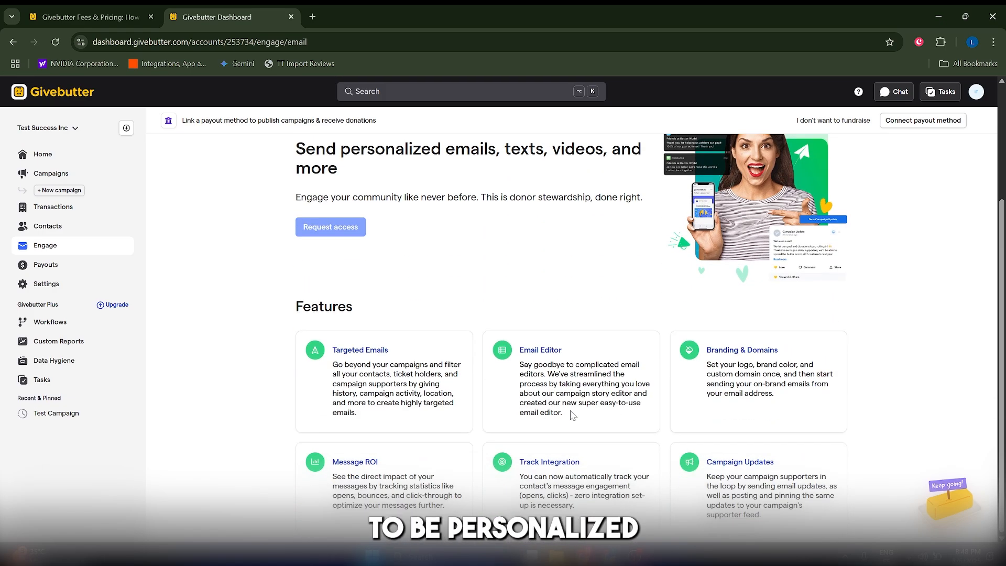
{"action": "scroll", "coordinate": [524, 398], "scroll_direction": "up", "scroll_amount": 3}
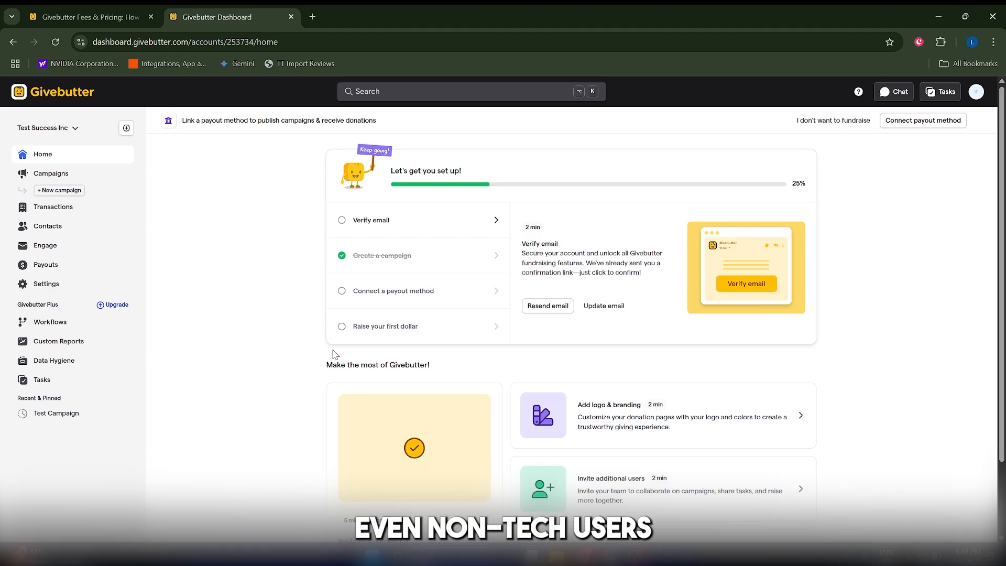
{"action": "scroll", "coordinate": [334, 356], "scroll_direction": "down", "scroll_amount": 2}
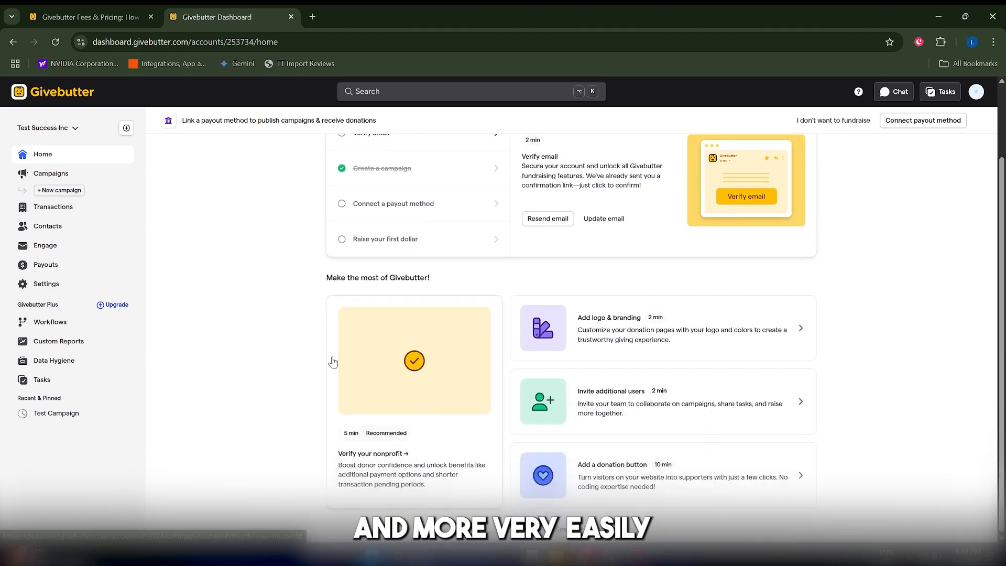
{"action": "scroll", "coordinate": [333, 361], "scroll_direction": "up", "scroll_amount": 2}
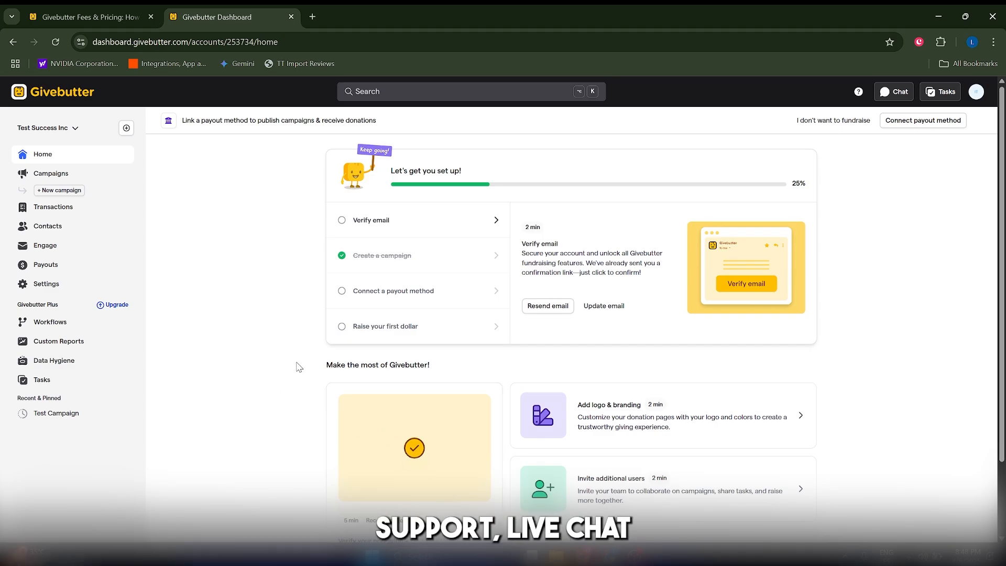
{"action": "scroll", "coordinate": [297, 364], "scroll_direction": "down", "scroll_amount": 2}
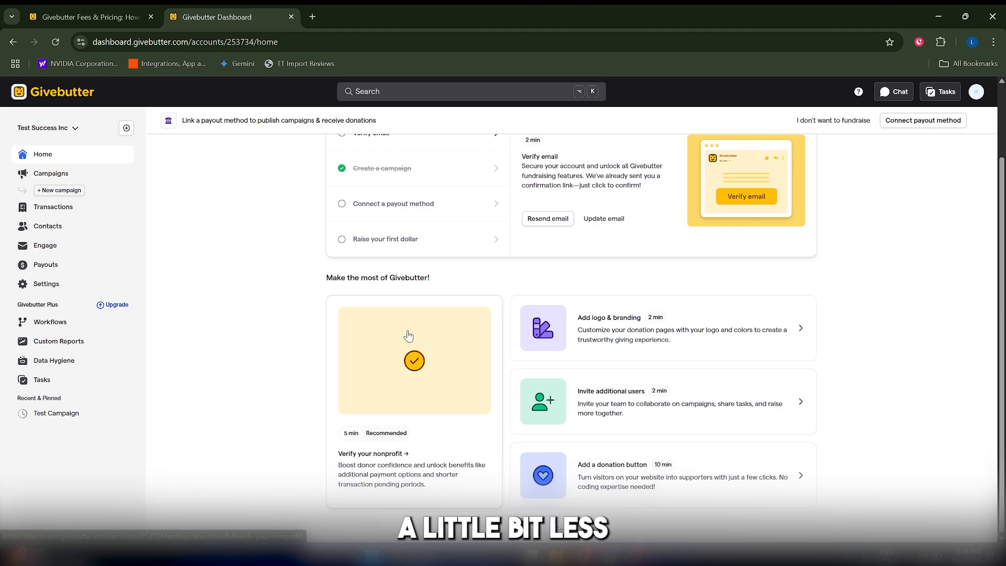
{"action": "scroll", "coordinate": [244, 407], "scroll_direction": "up", "scroll_amount": 2}
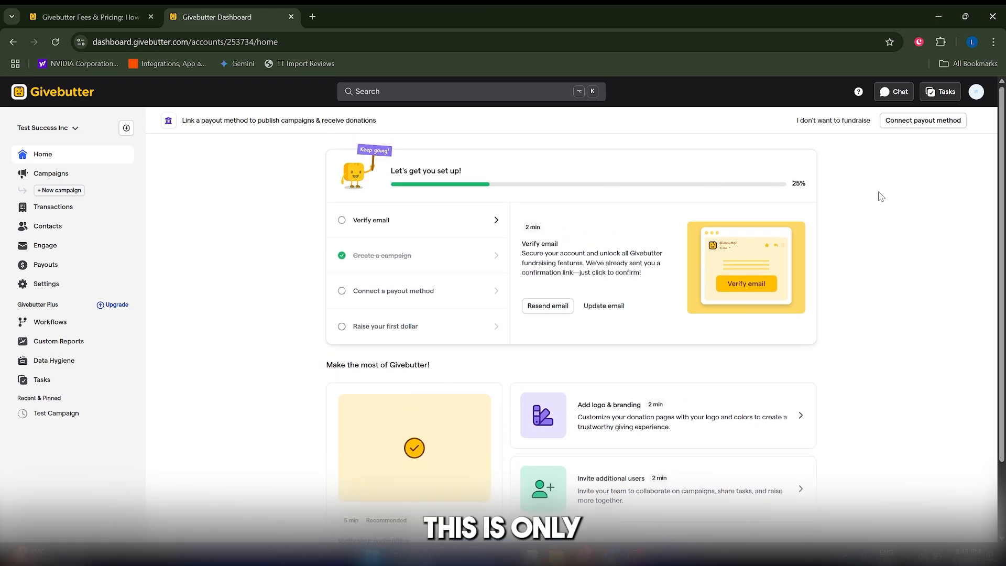
{"action": "scroll", "coordinate": [749, 355], "scroll_direction": "down", "scroll_amount": 2}
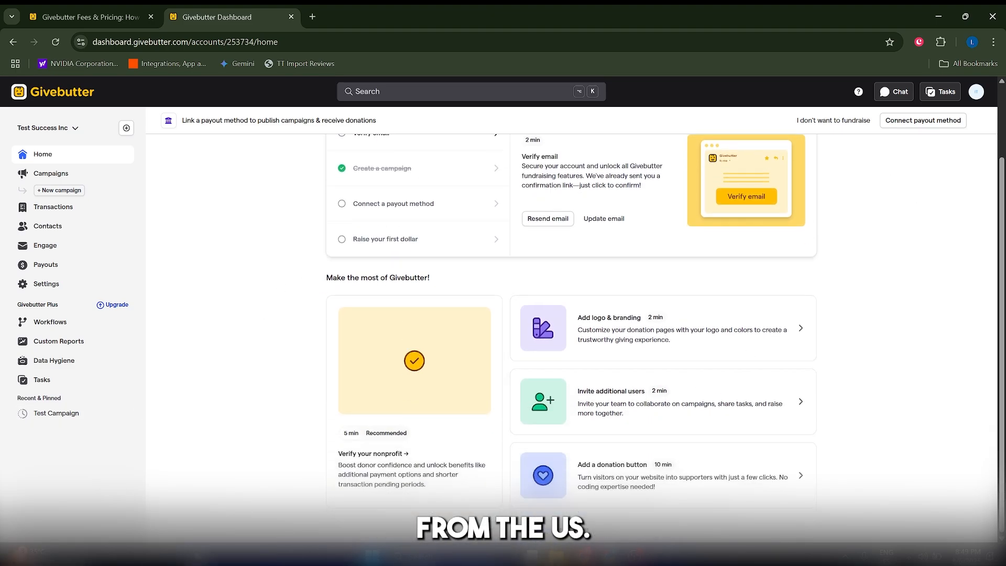
{"action": "scroll", "coordinate": [262, 450], "scroll_direction": "up", "scroll_amount": 2}
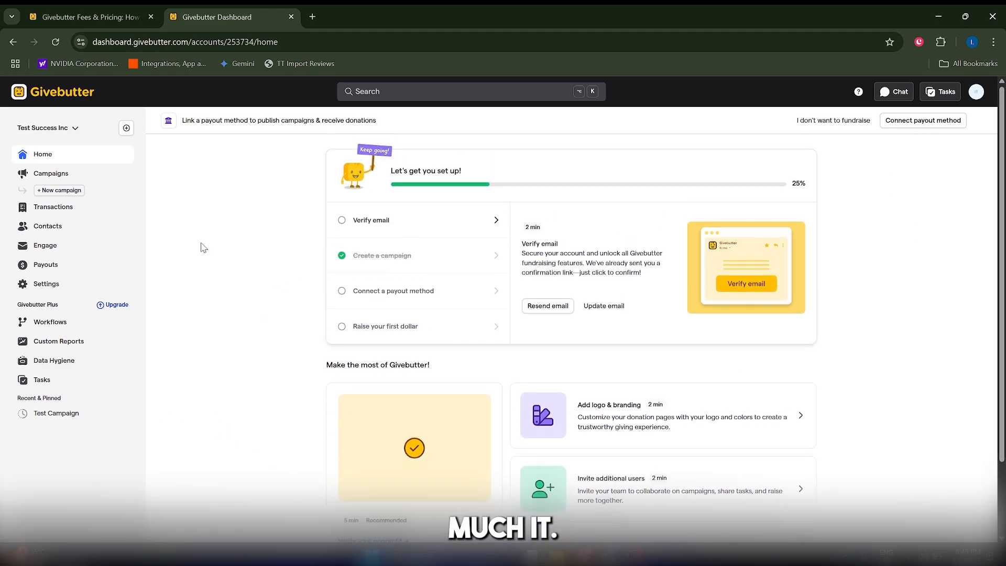